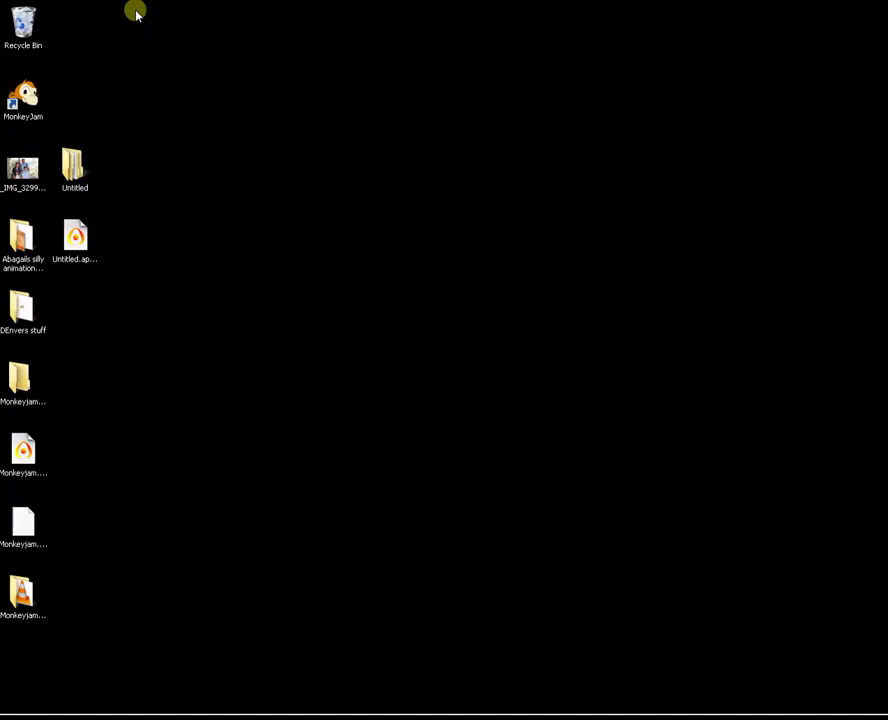
# Launch MonkeyJam from its desktop shortcut and move its window to the screen centre
pyautogui.click(25, 95)
pyautogui.doubleClick(27, 95)
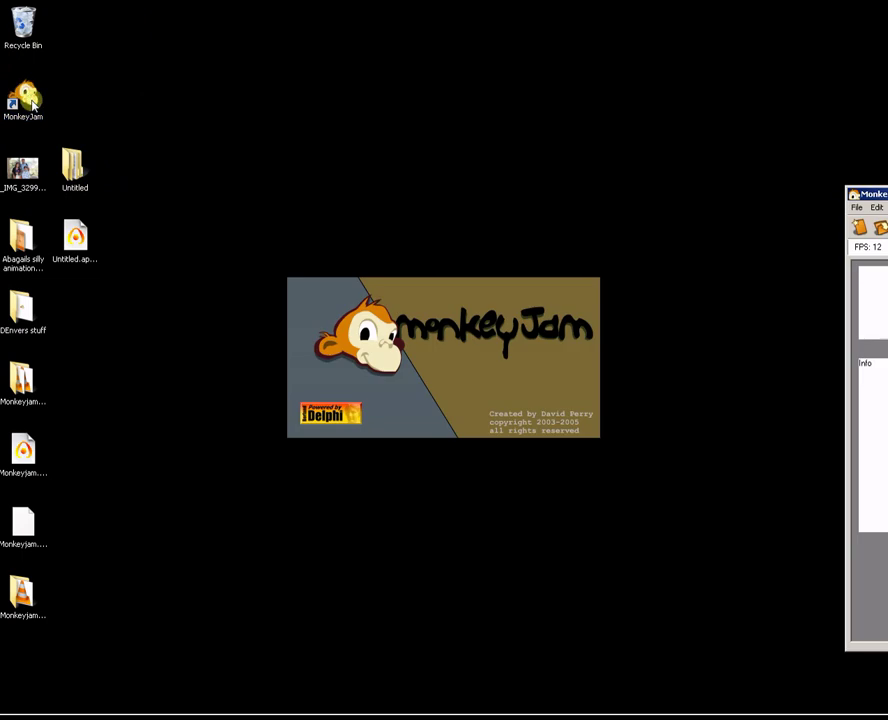
pyautogui.moveTo(880, 193); pyautogui.dragTo(393, 79)
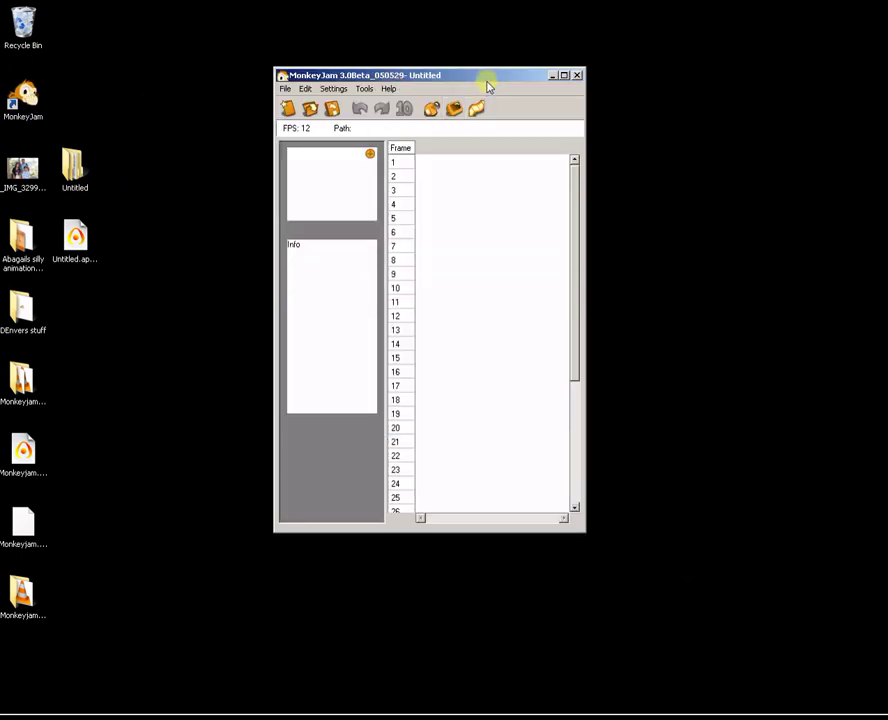
pyautogui.moveTo(482, 73); pyautogui.dragTo(449, 66)
# Set the Preferences frame rate to 24 FPS and confirm
pyautogui.click(303, 82)
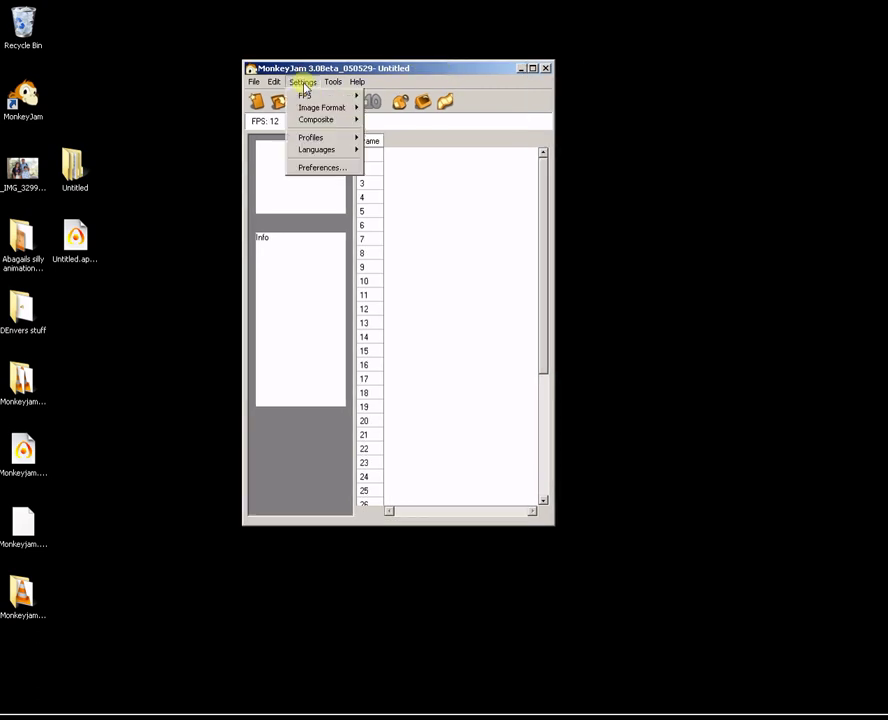
pyautogui.click(333, 167)
pyautogui.click(340, 231)
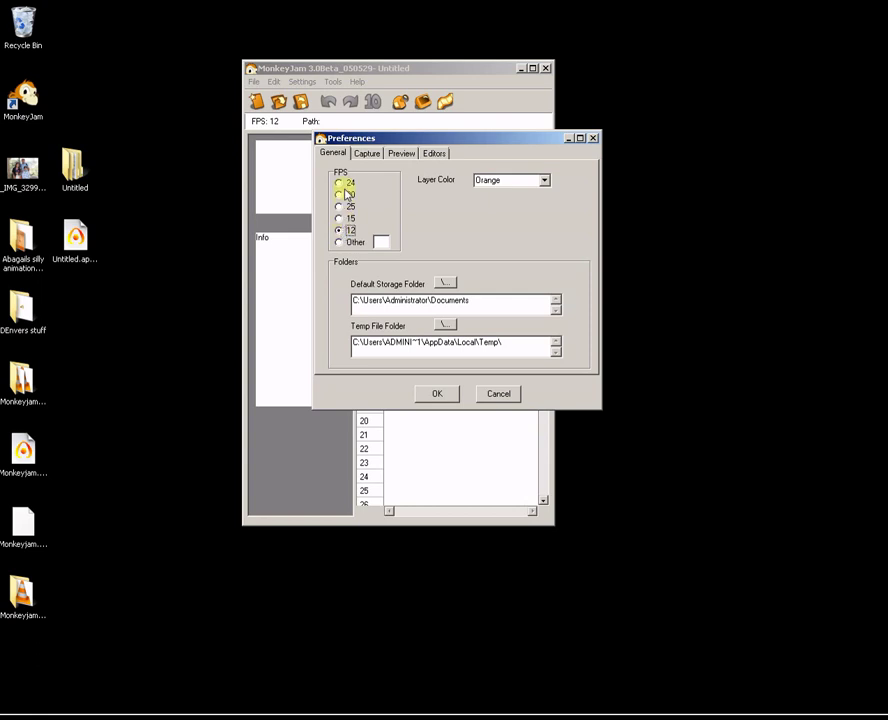
pyautogui.click(341, 183)
pyautogui.click(437, 395)
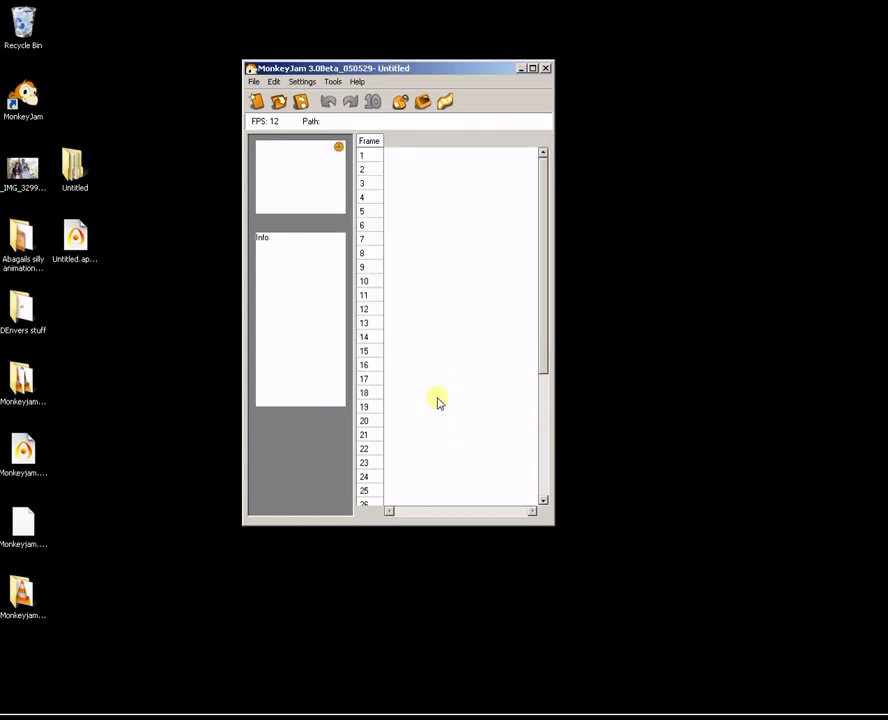
# Add a new layer and rename it Part 1
pyautogui.click(276, 83)
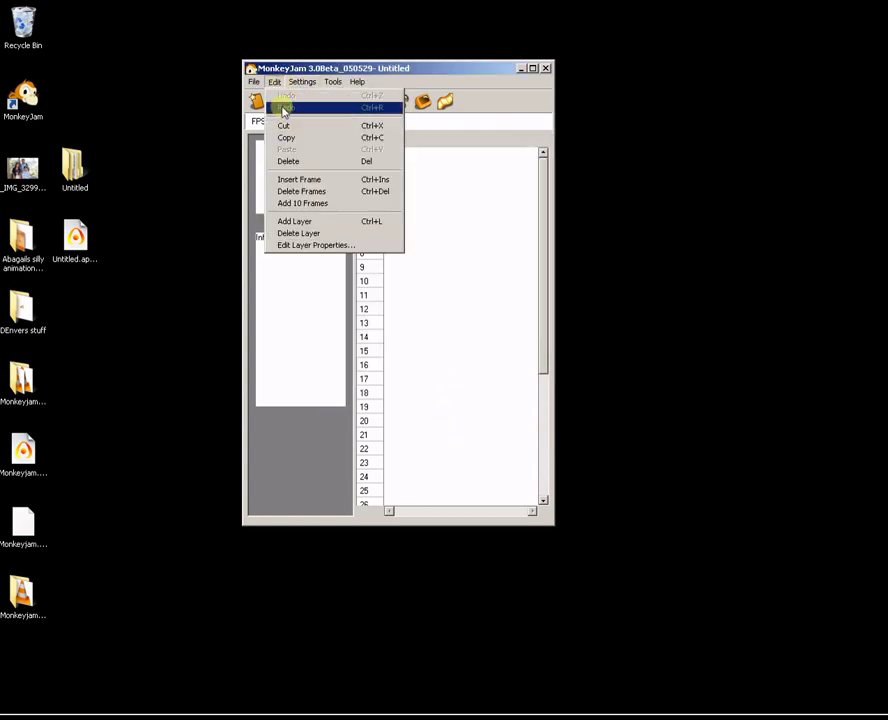
pyautogui.click(297, 220)
pyautogui.moveTo(394, 206); pyautogui.dragTo(313, 208)
pyautogui.write('Part 1')
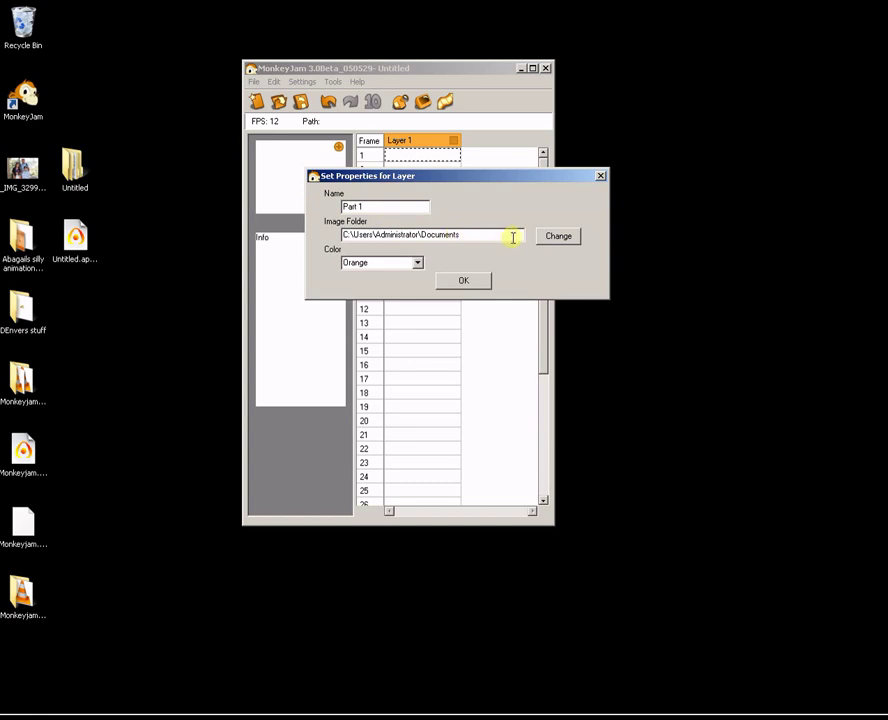
# Set the layer's image folder to Dropbox\transfer\MET\Part 1A
pyautogui.click(557, 236)
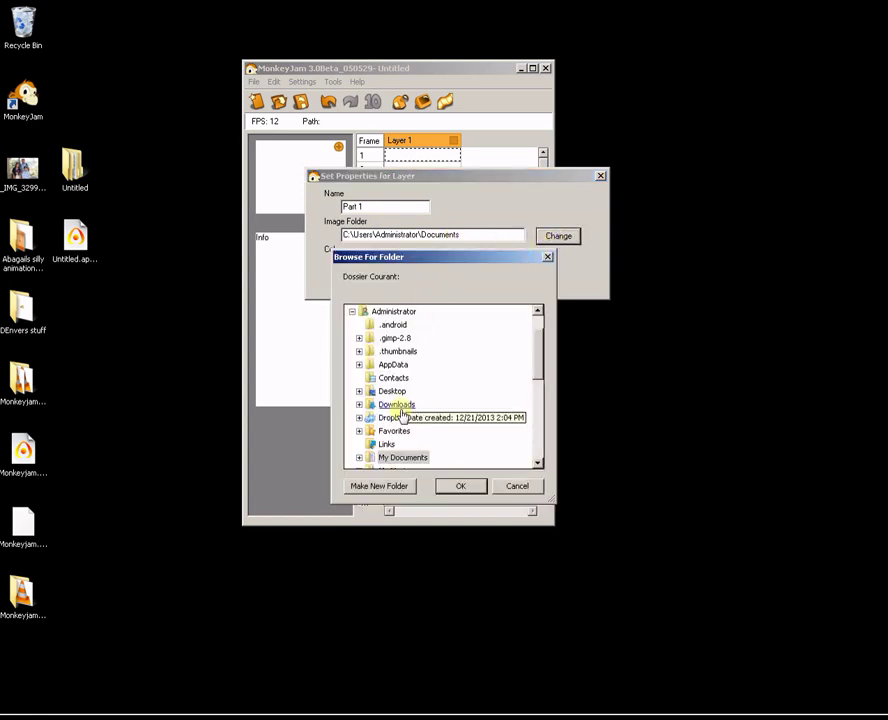
pyautogui.scroll(1, 401, 413)
pyautogui.click(390, 457)
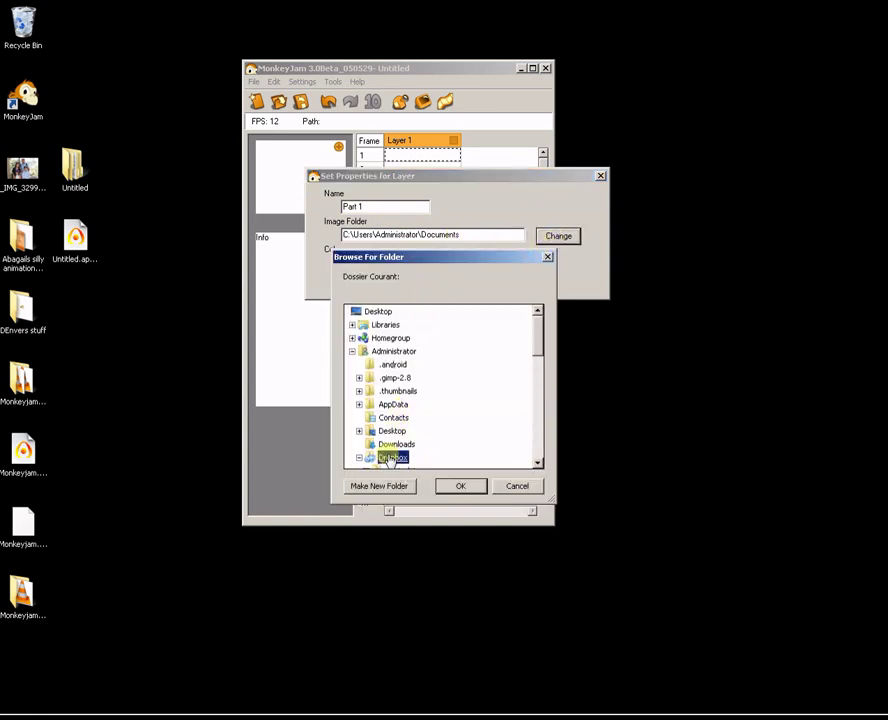
pyautogui.scroll(-4, 395, 450)
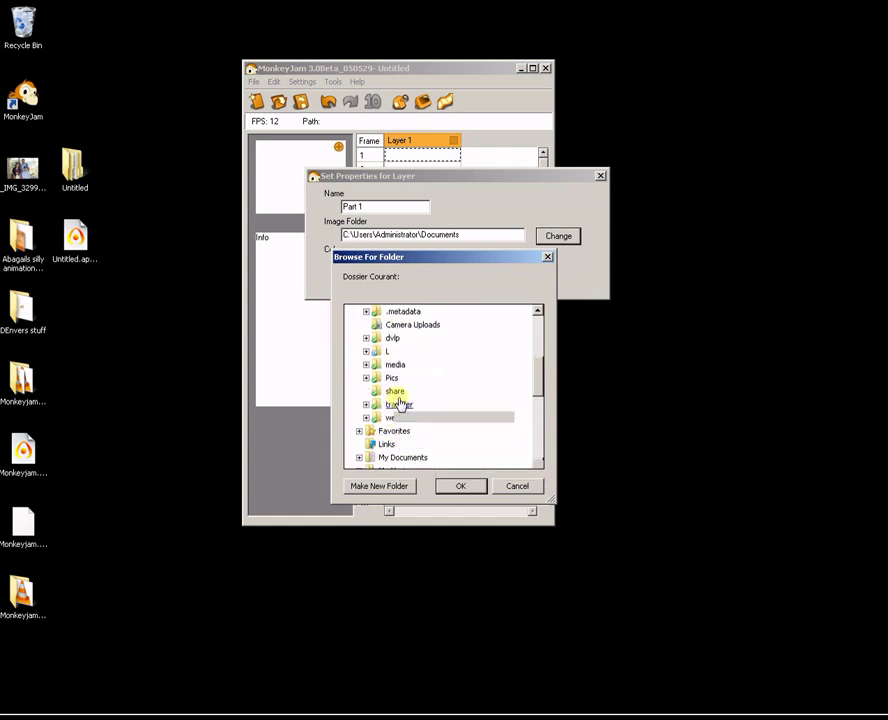
pyautogui.click(401, 406)
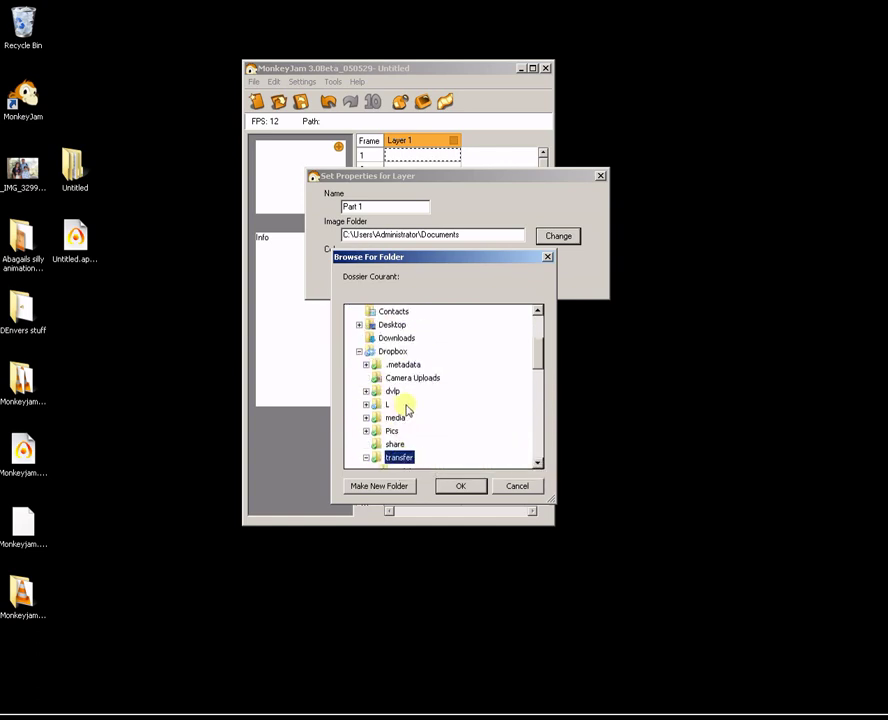
pyautogui.scroll(-3, 415, 408)
pyautogui.scroll(-1, 422, 418)
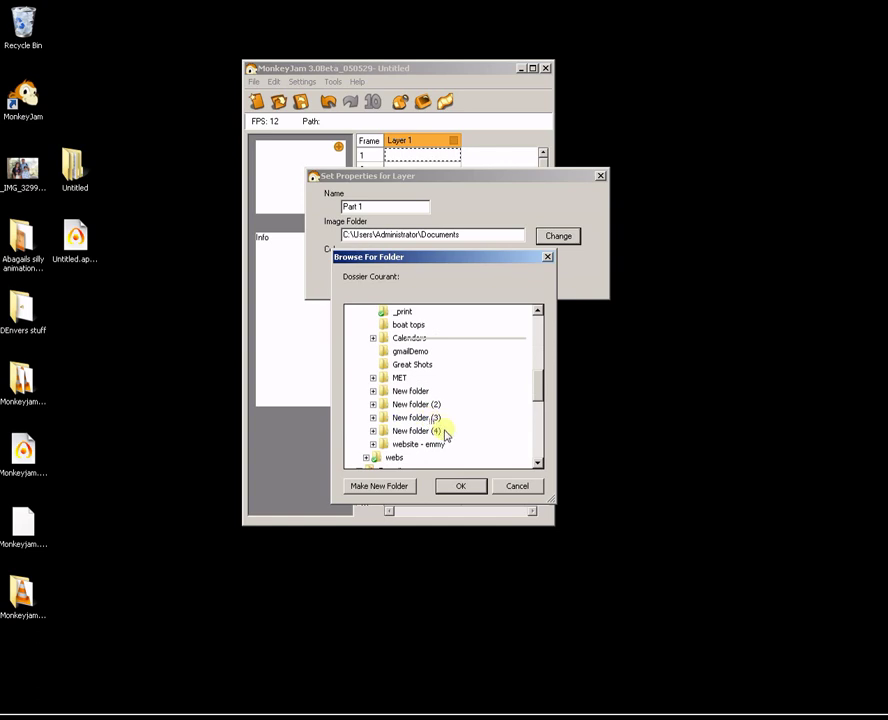
pyautogui.click(396, 378)
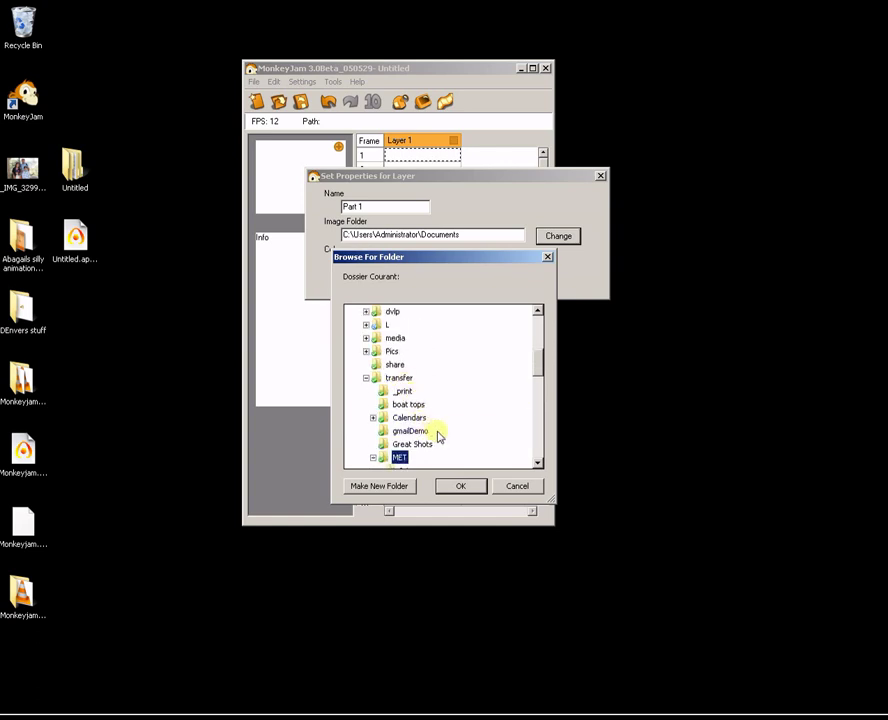
pyautogui.scroll(-2, 440, 436)
pyautogui.click(420, 421)
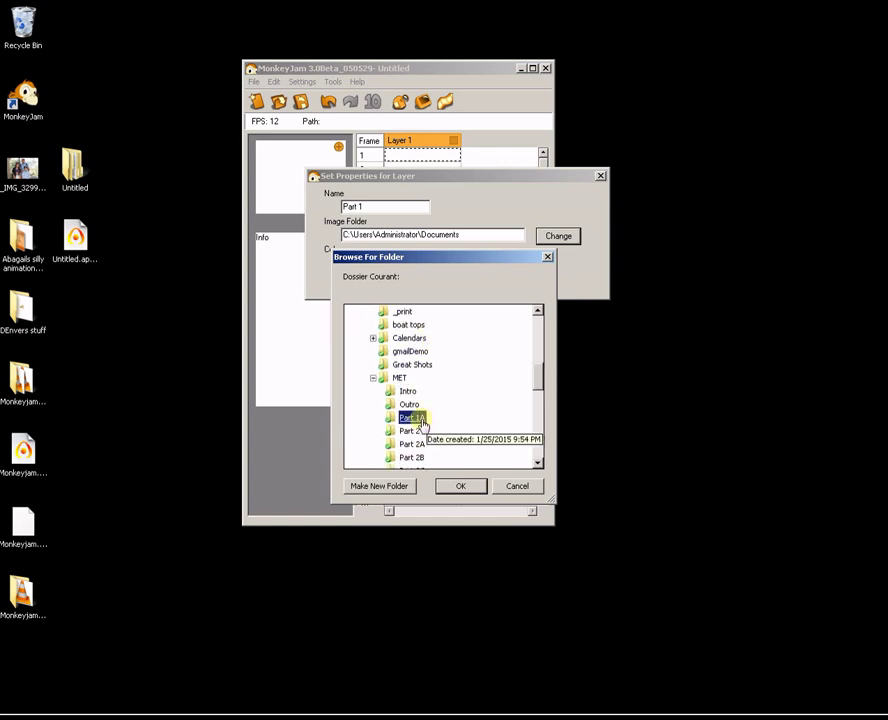
pyautogui.click(452, 485)
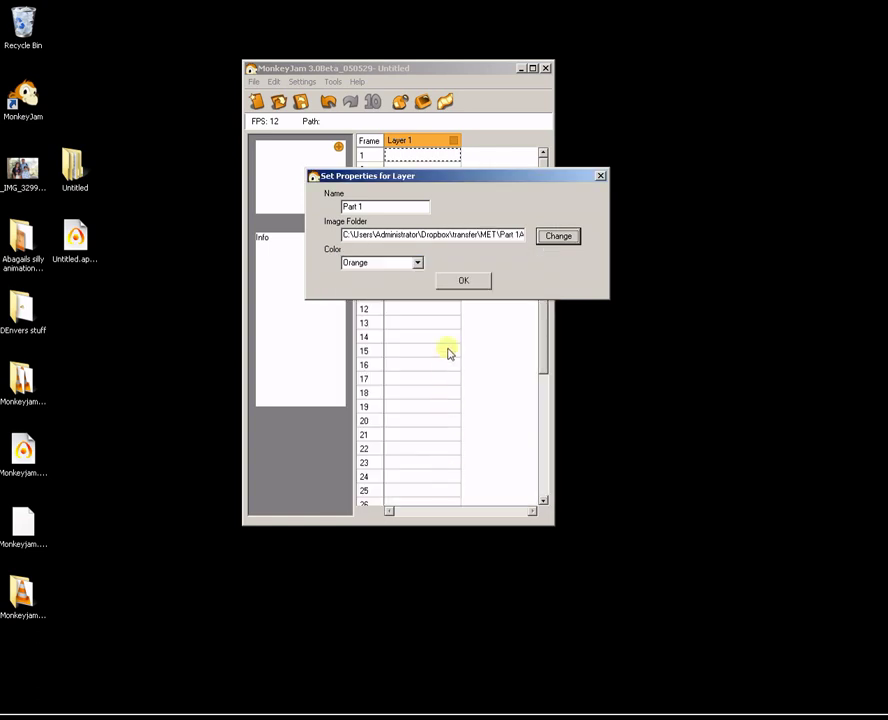
# Apply the Part 1 layer name and Part 1A image folder
pyautogui.moveTo(370, 207); pyautogui.dragTo(335, 208)
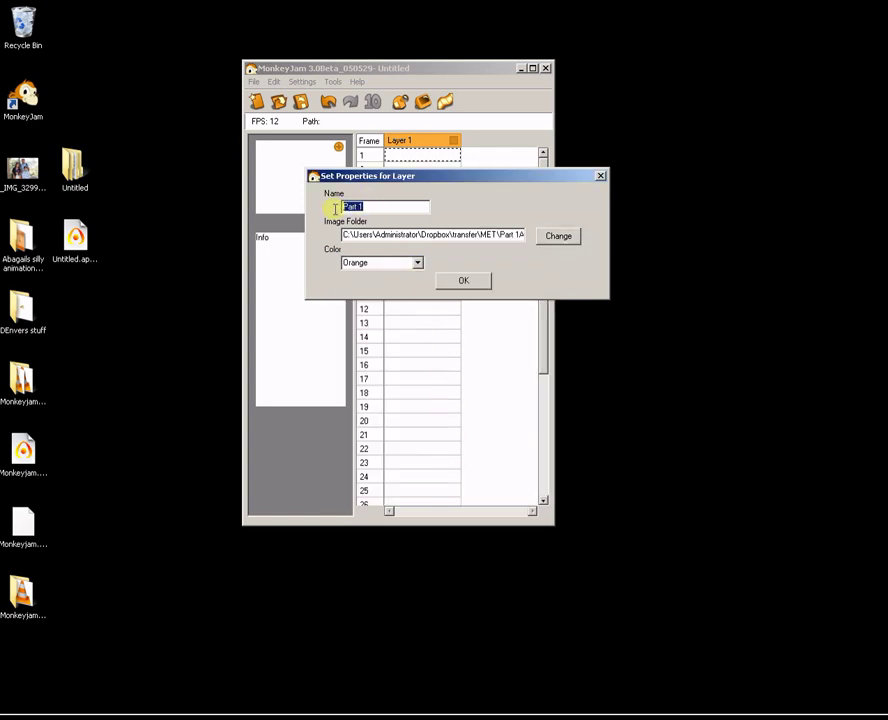
pyautogui.doubleClick(385, 234)
pyautogui.click(387, 235)
pyautogui.click(450, 282)
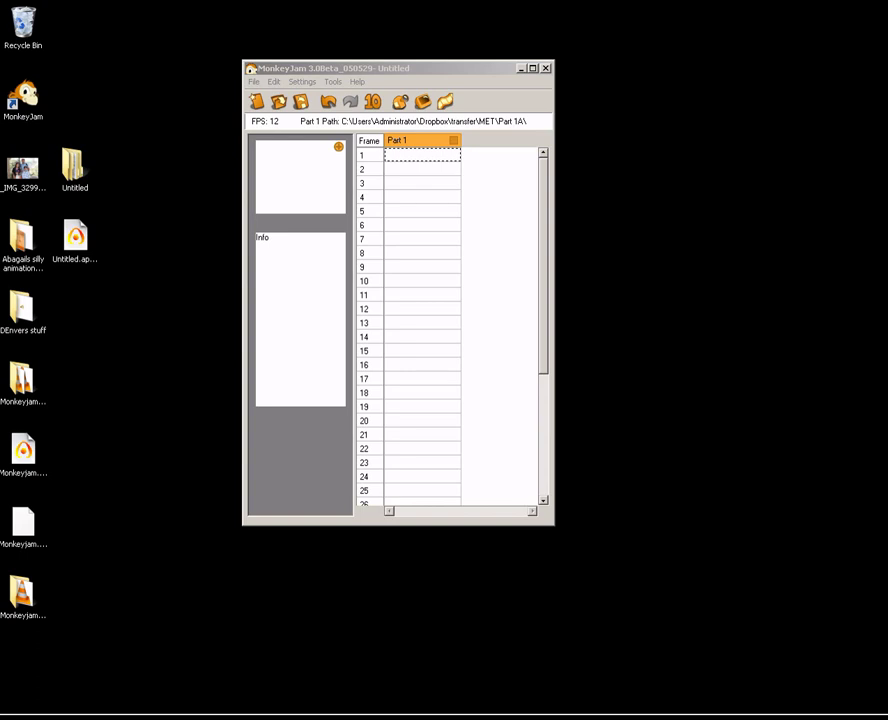
# Place MonkeyJam top-left beside the Part 1A folder and make it taller
pyautogui.moveTo(886, 118); pyautogui.dragTo(563, 24)
pyautogui.moveTo(325, 70); pyautogui.dragTo(116, 36)
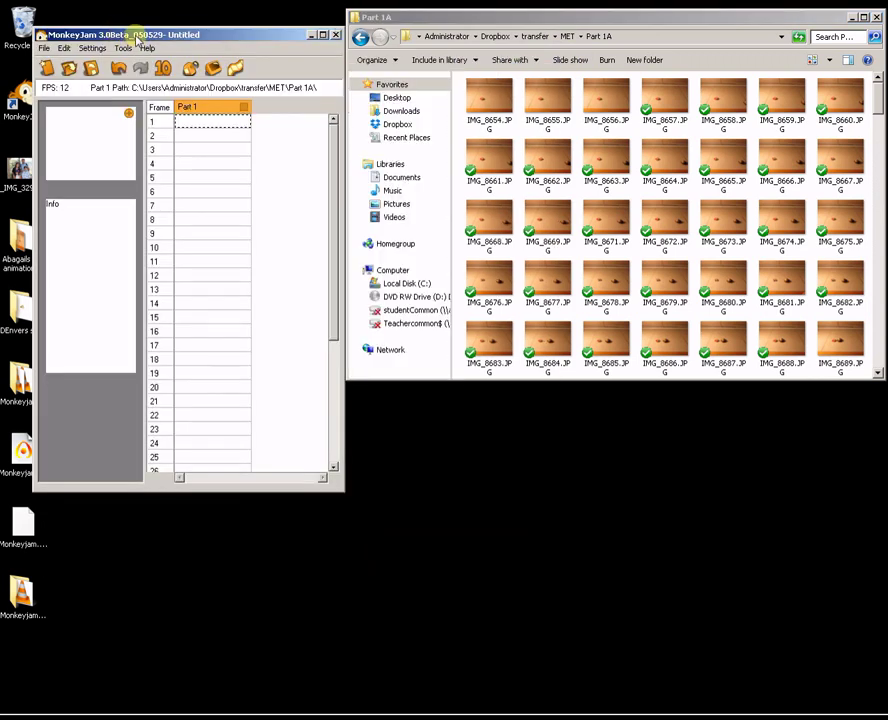
pyautogui.moveTo(345, 38); pyautogui.dragTo(319, 50)
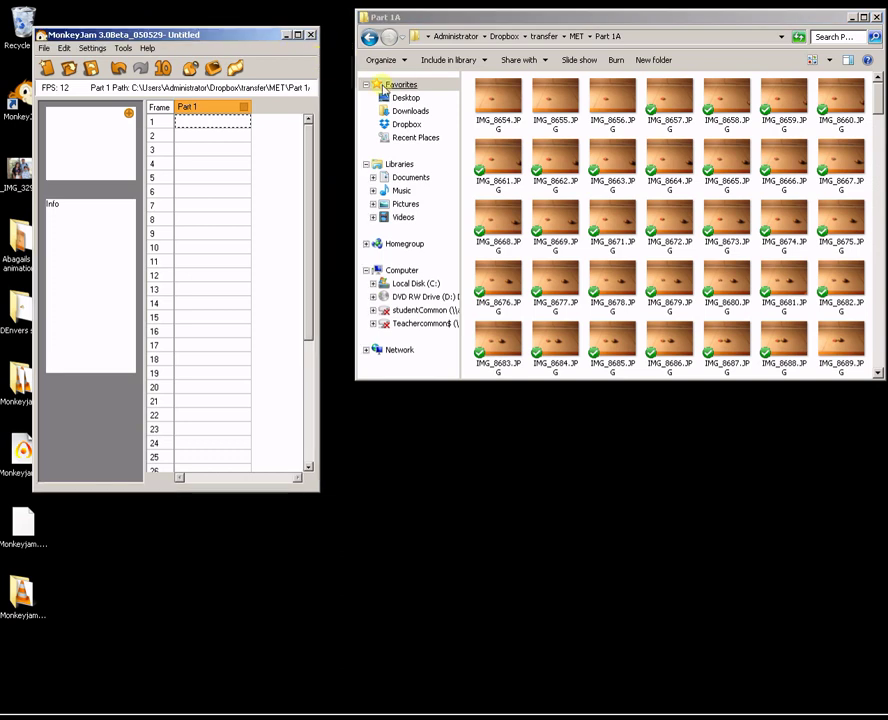
pyautogui.click(226, 505)
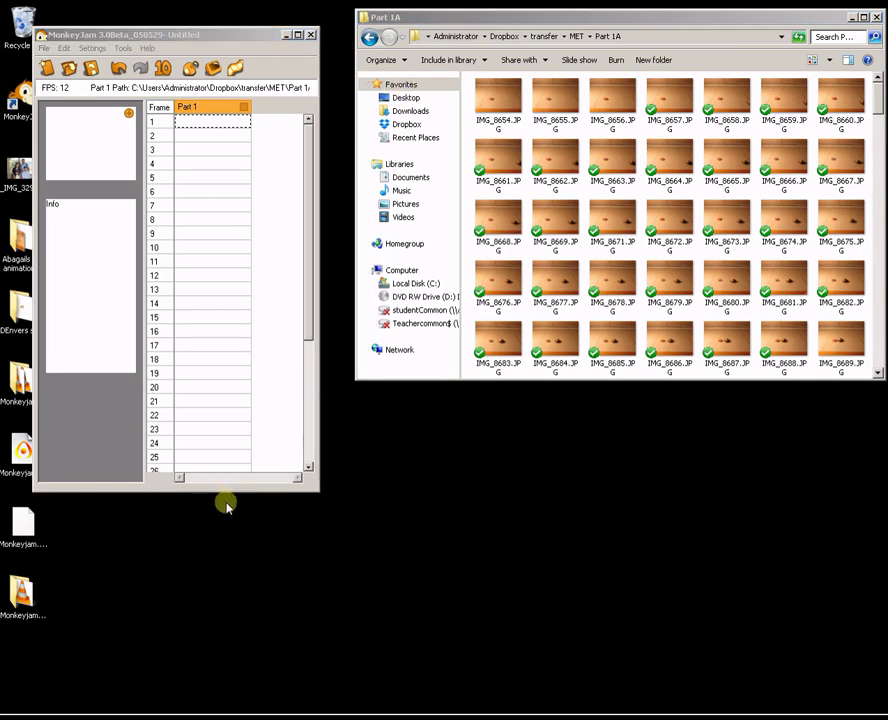
pyautogui.moveTo(226, 491); pyautogui.dragTo(242, 670)
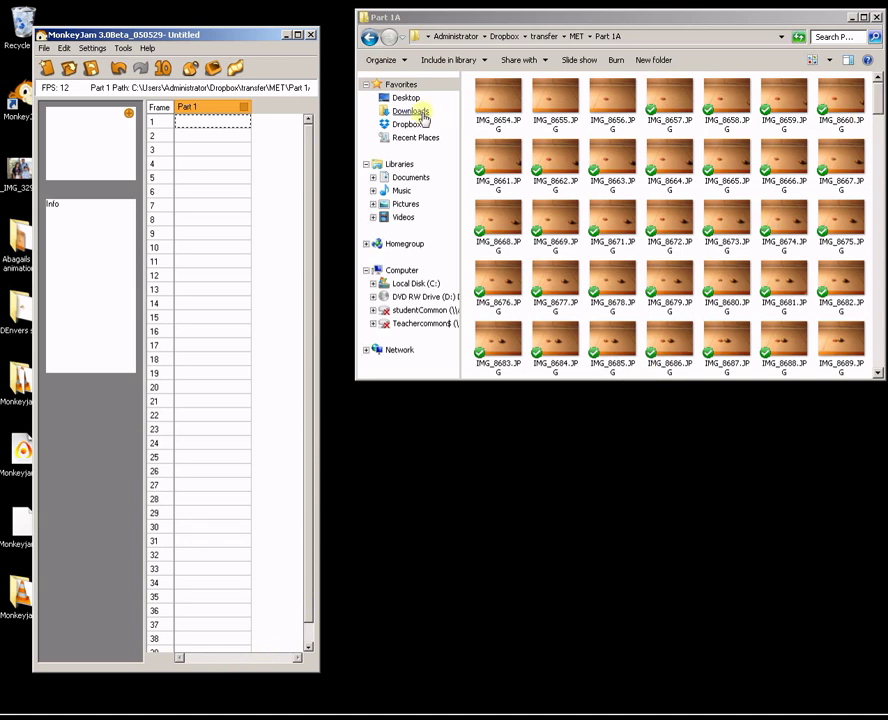
# Show the Part 1A folder as a Details list sorted by name ascending
pyautogui.click(829, 60)
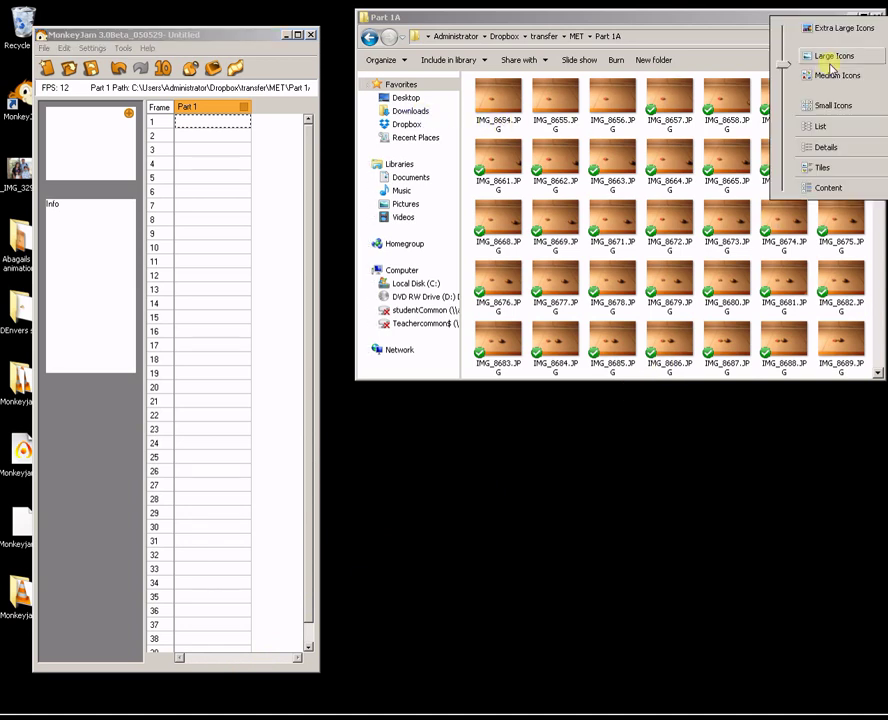
pyautogui.click(812, 150)
pyautogui.click(539, 79)
pyautogui.click(539, 79)
# Drag the photos from IMG_8654 onward into the Part 1 column as frames
pyautogui.moveTo(563, 103); pyautogui.dragTo(458, 353)
pyautogui.moveTo(517, 120); pyautogui.dragTo(224, 124)
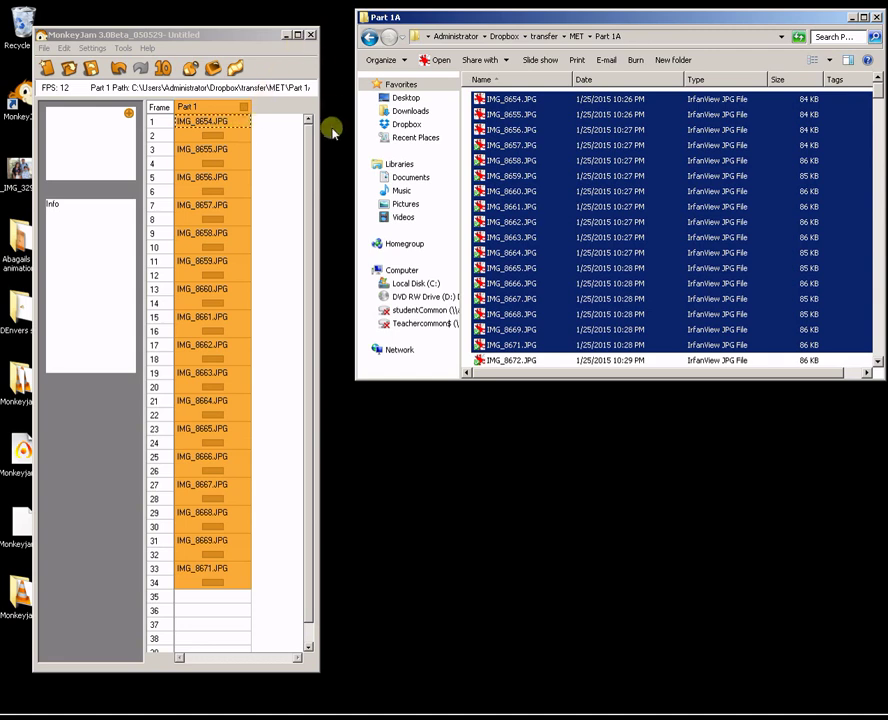
pyautogui.scroll(-4, 480, 240)
pyautogui.moveTo(547, 190); pyautogui.dragTo(478, 243)
pyautogui.moveTo(250, 590); pyautogui.dragTo(233, 598)
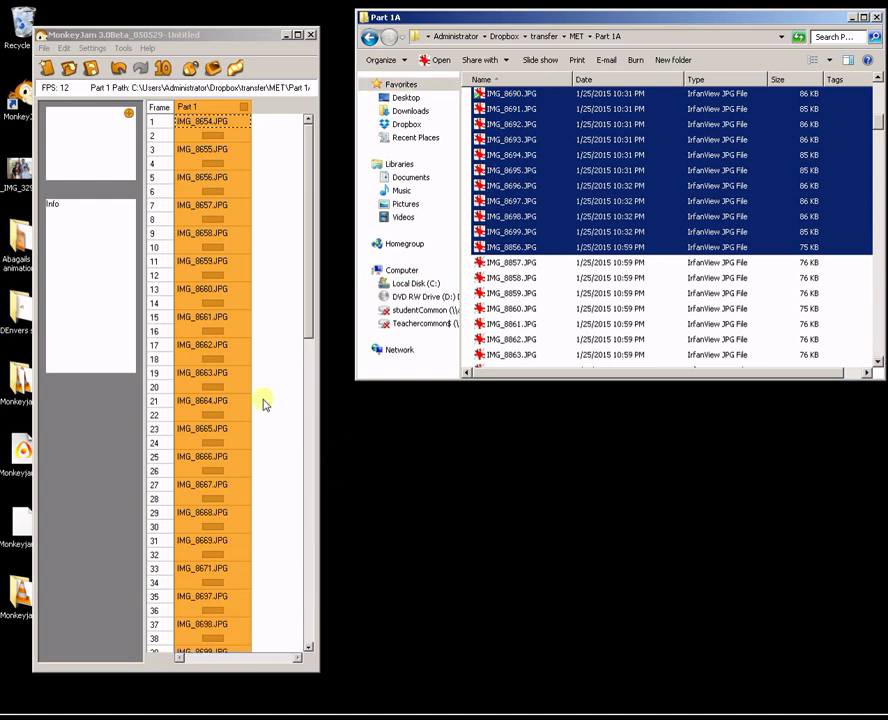
pyautogui.moveTo(248, 30); pyautogui.dragTo(240, 16)
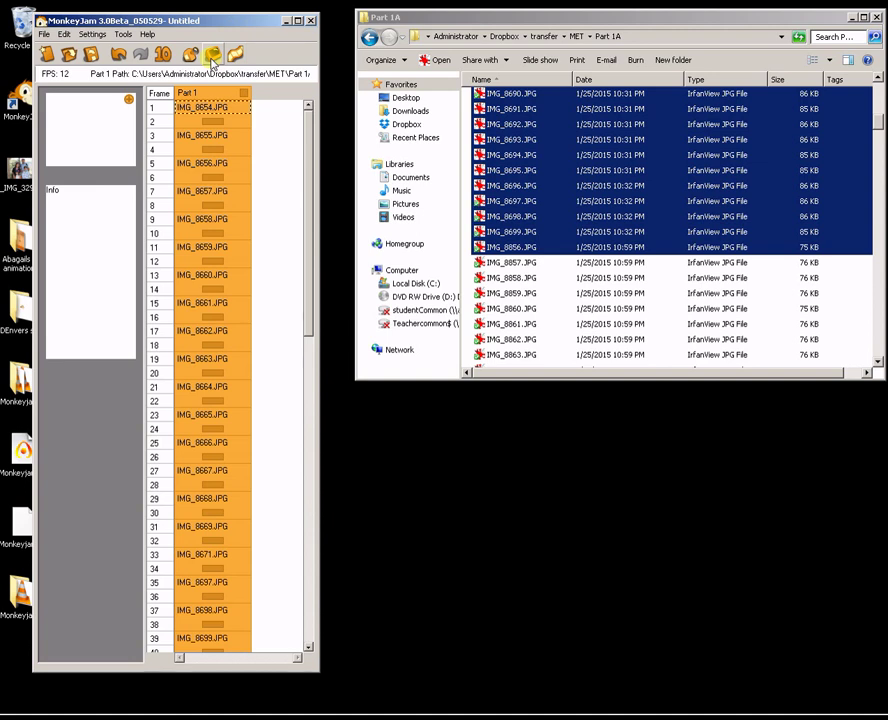
# Render and play the Part 1 preview movie twice, closing it each time
pyautogui.click(212, 56)
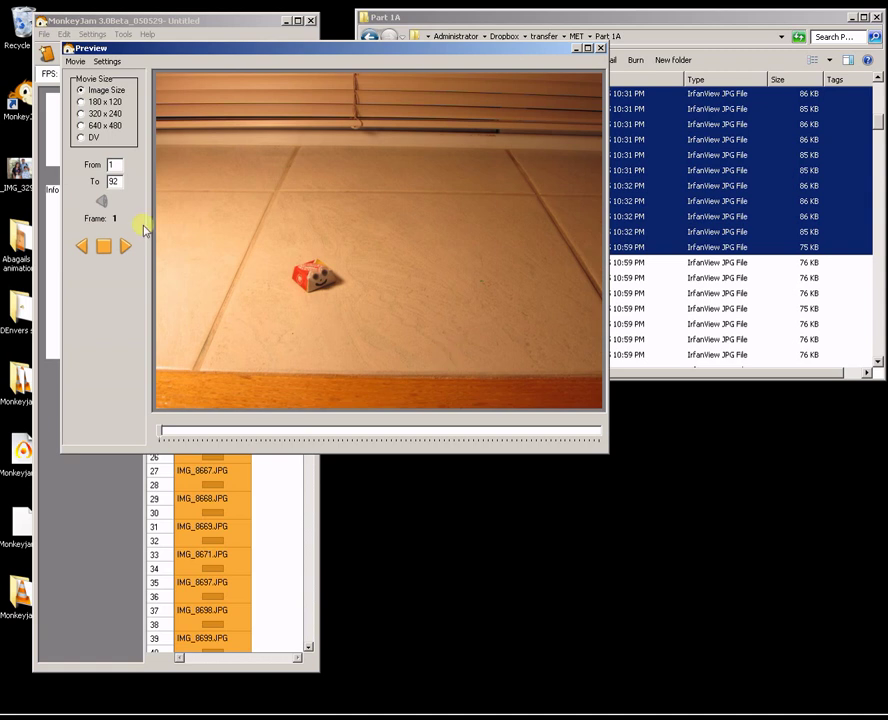
pyautogui.click(123, 247)
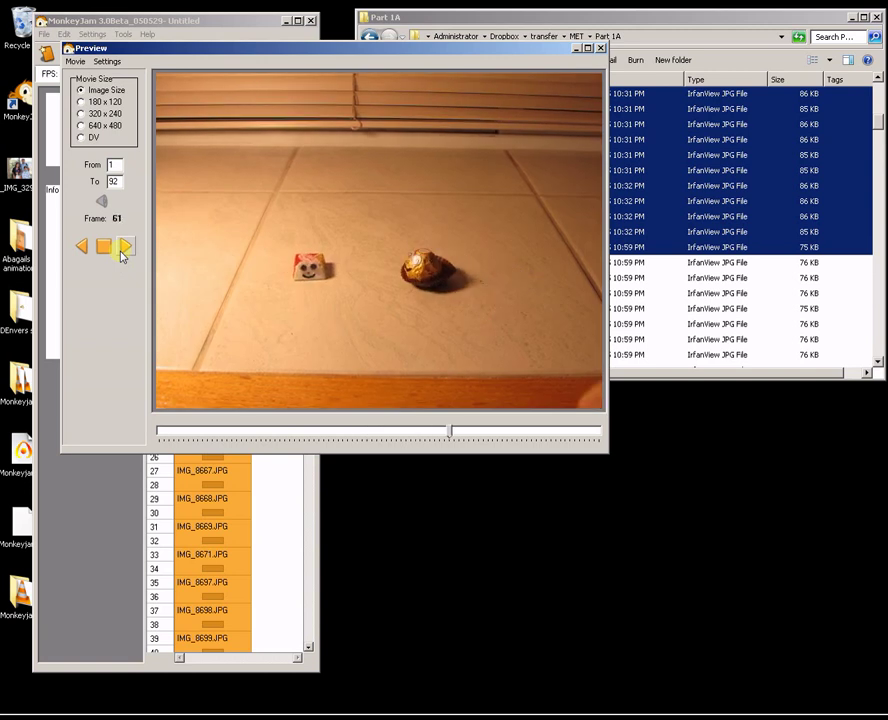
pyautogui.click(601, 48)
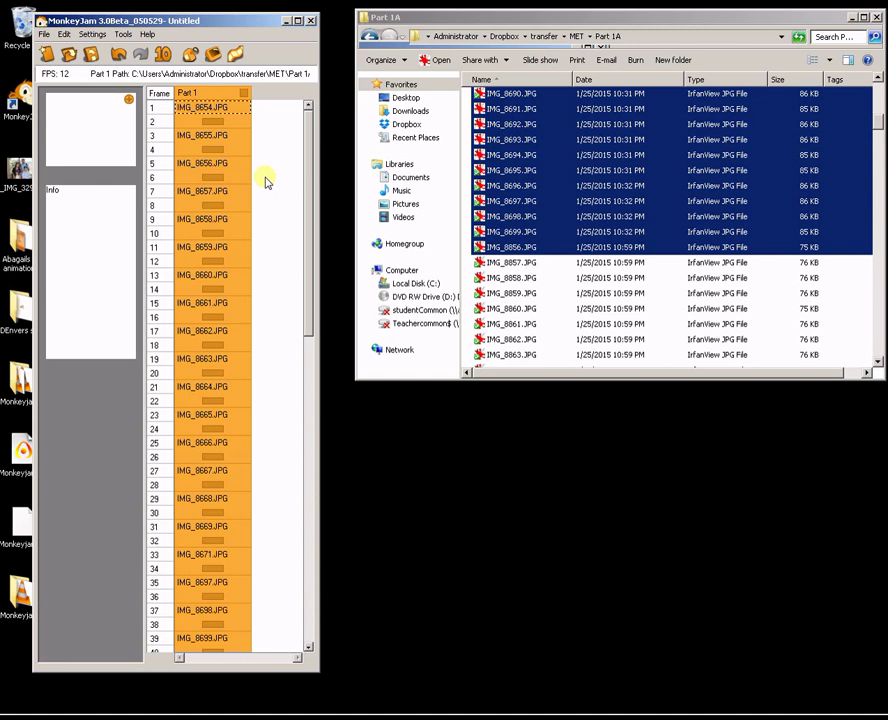
pyautogui.click(204, 111)
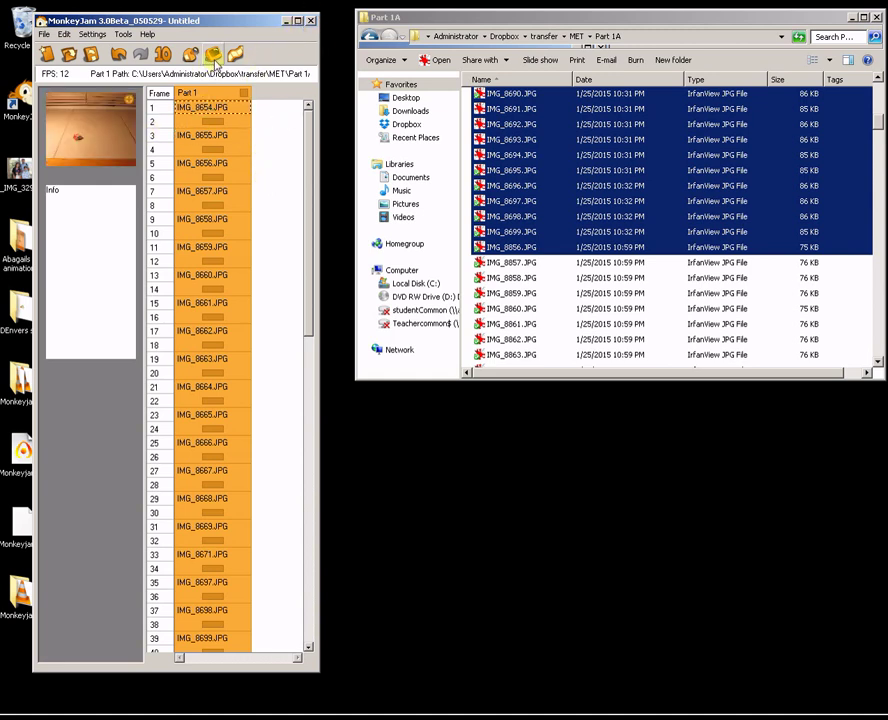
pyautogui.click(214, 66)
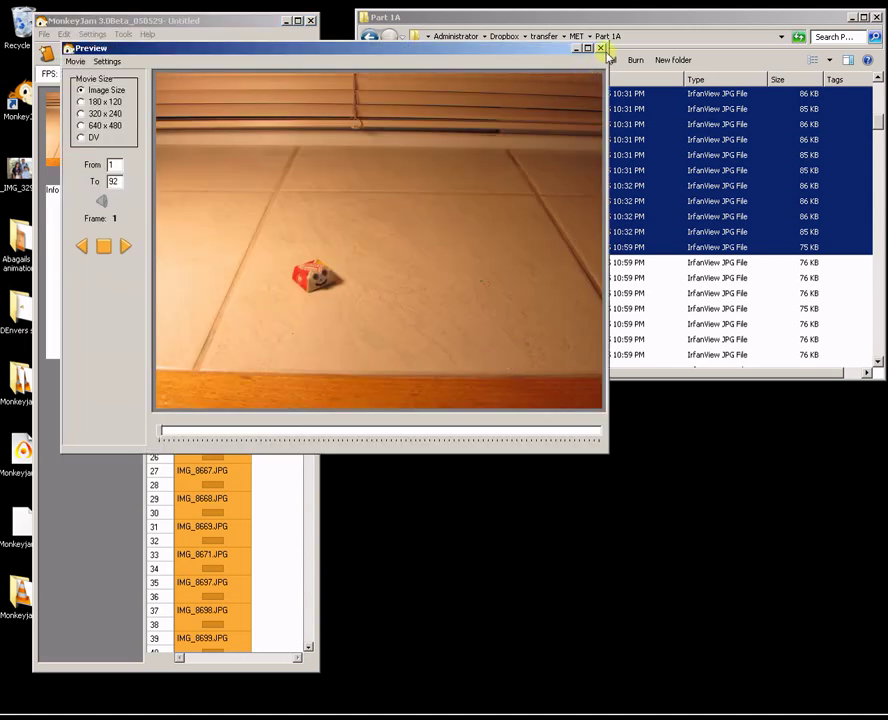
pyautogui.click(600, 48)
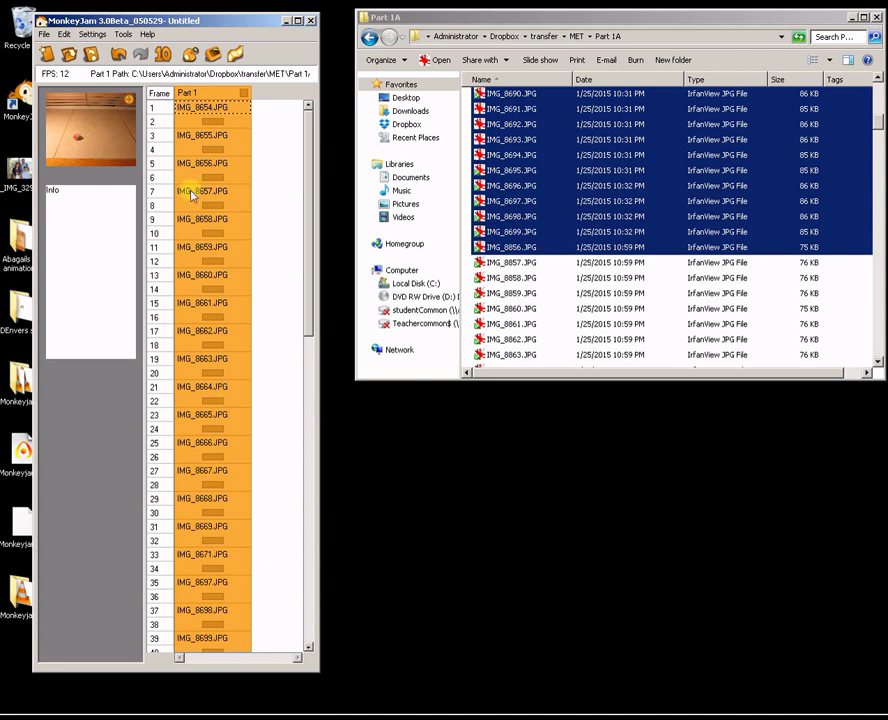
# Widen MonkeyJam, open the Image Viewer beside the frames and play the animation
pyautogui.moveTo(319, 24); pyautogui.dragTo(436, 34)
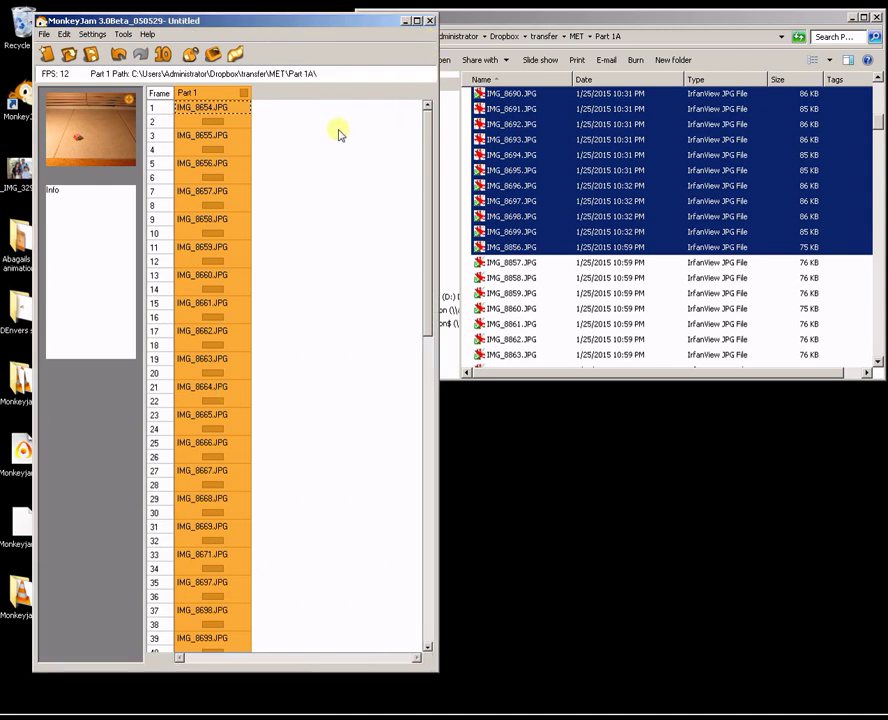
pyautogui.click(130, 102)
pyautogui.moveTo(355, 117); pyautogui.dragTo(582, 128)
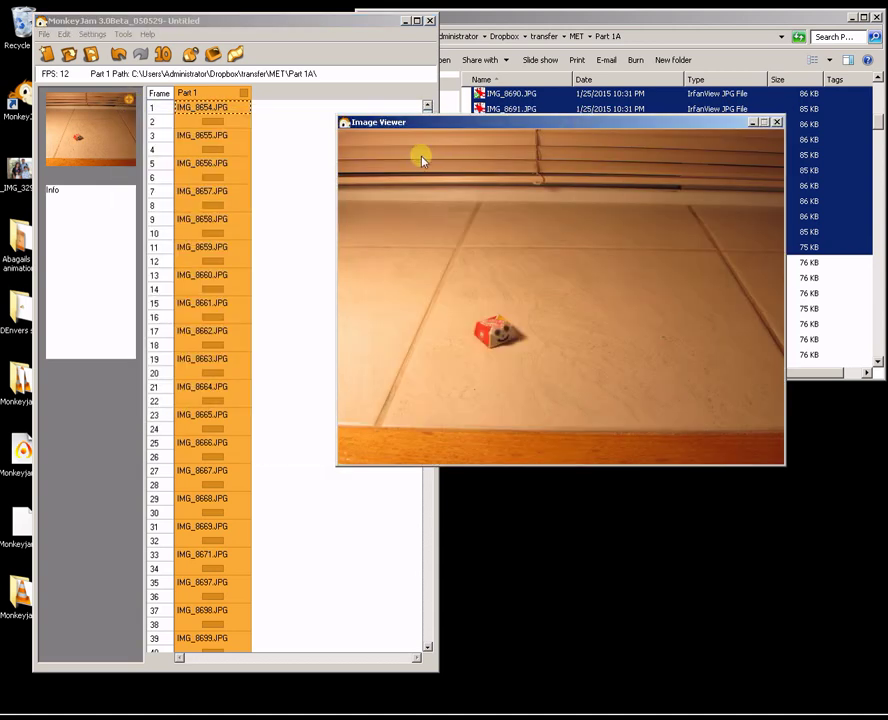
pyautogui.click(196, 113)
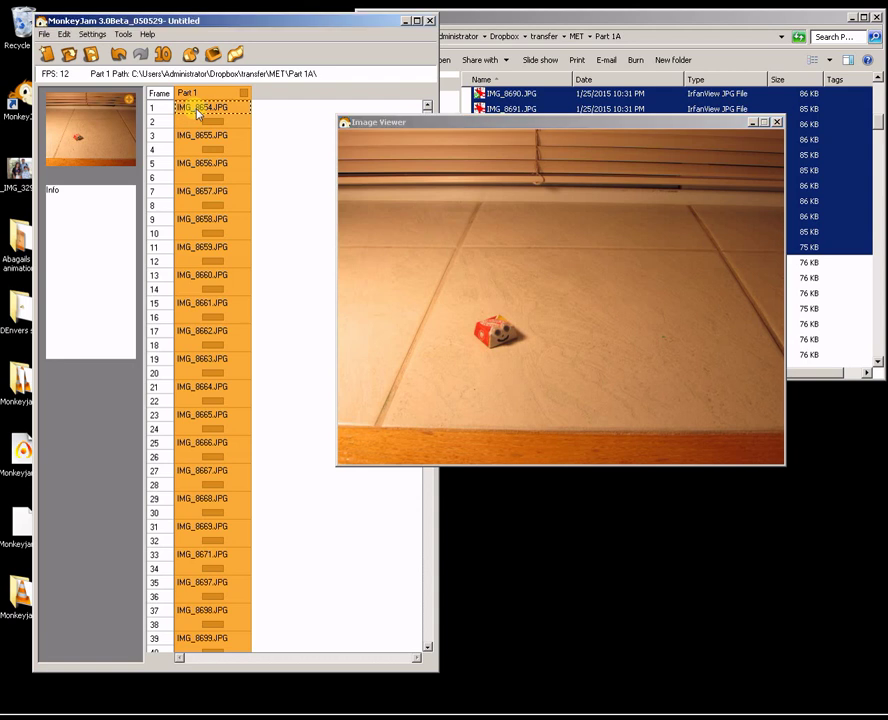
pyautogui.moveTo(204, 123); pyautogui.dragTo(205, 113)
pyautogui.press('Return')
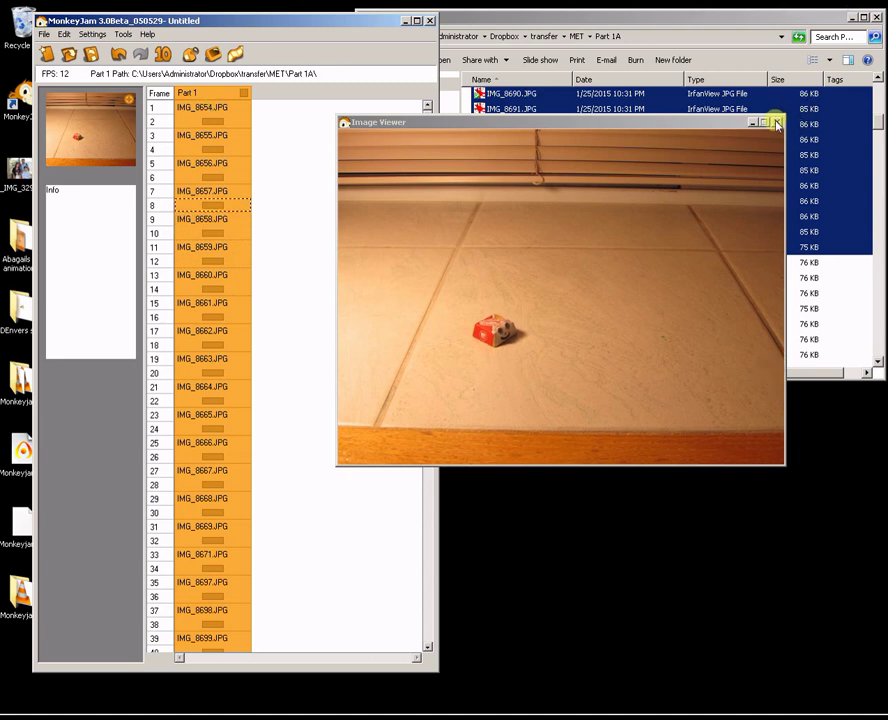
# Delete IMG_8667 from frame 27 and shift IMG_8668 up into it
pyautogui.click(221, 473)
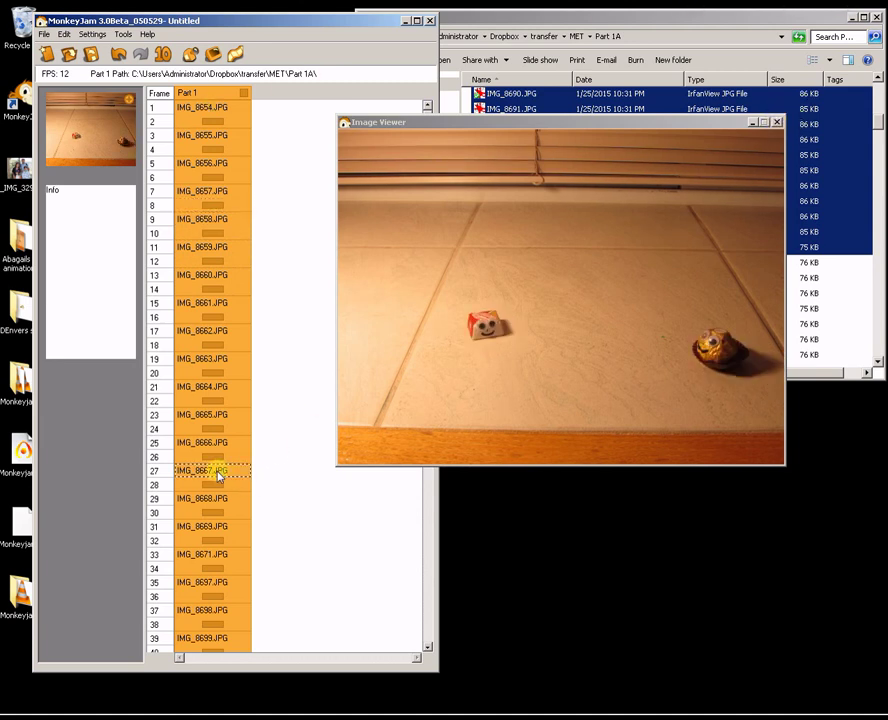
pyautogui.press('Delete')
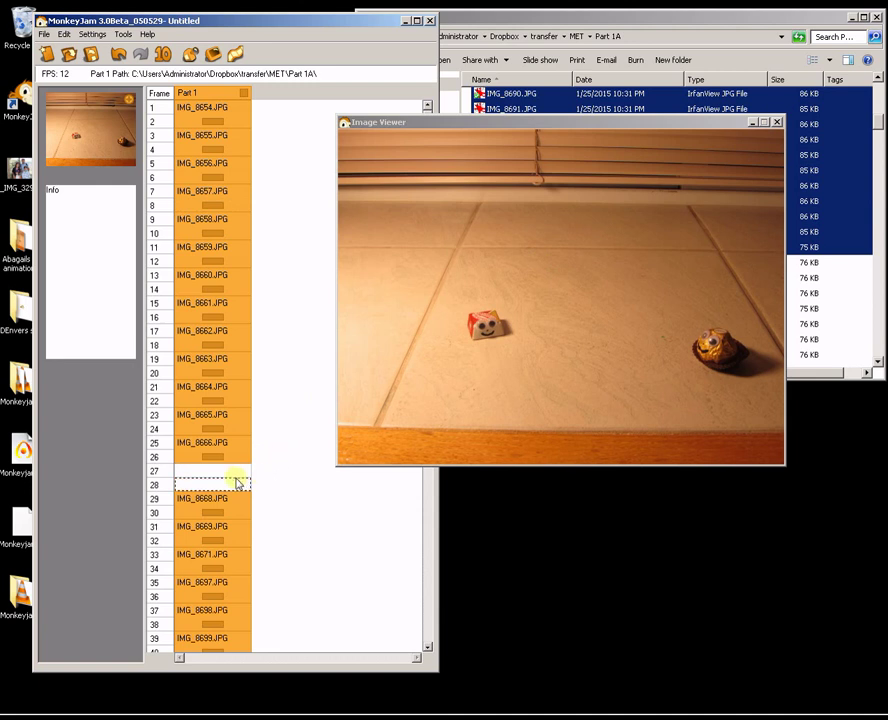
pyautogui.click(215, 473)
pyautogui.moveTo(215, 477); pyautogui.dragTo(214, 515)
# Push IMG_8661 down to frame 16 and place IMG_8663 into frame 15
pyautogui.click(199, 306)
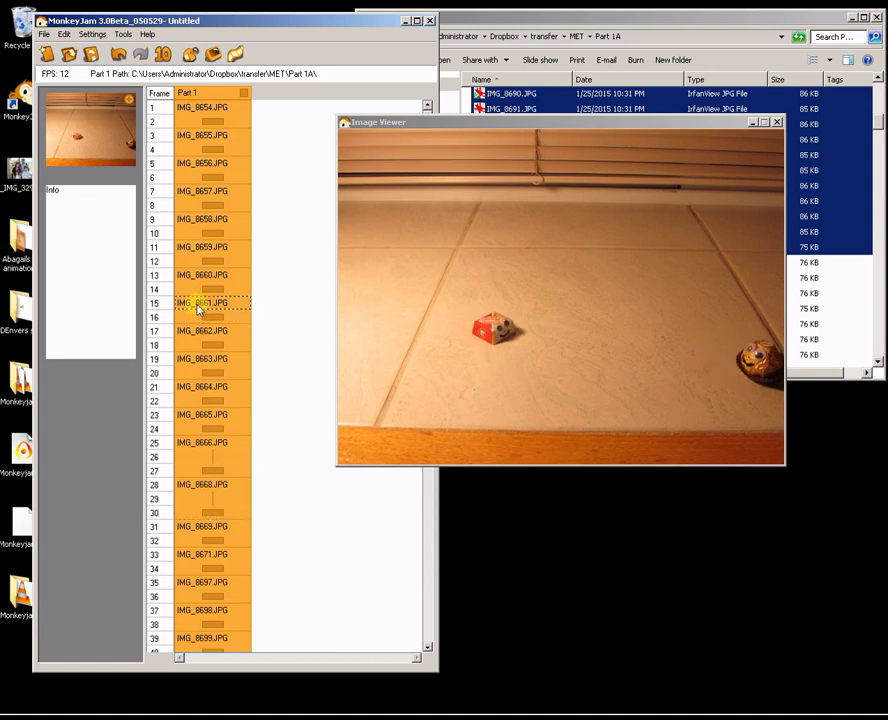
pyautogui.moveTo(201, 307); pyautogui.dragTo(248, 303)
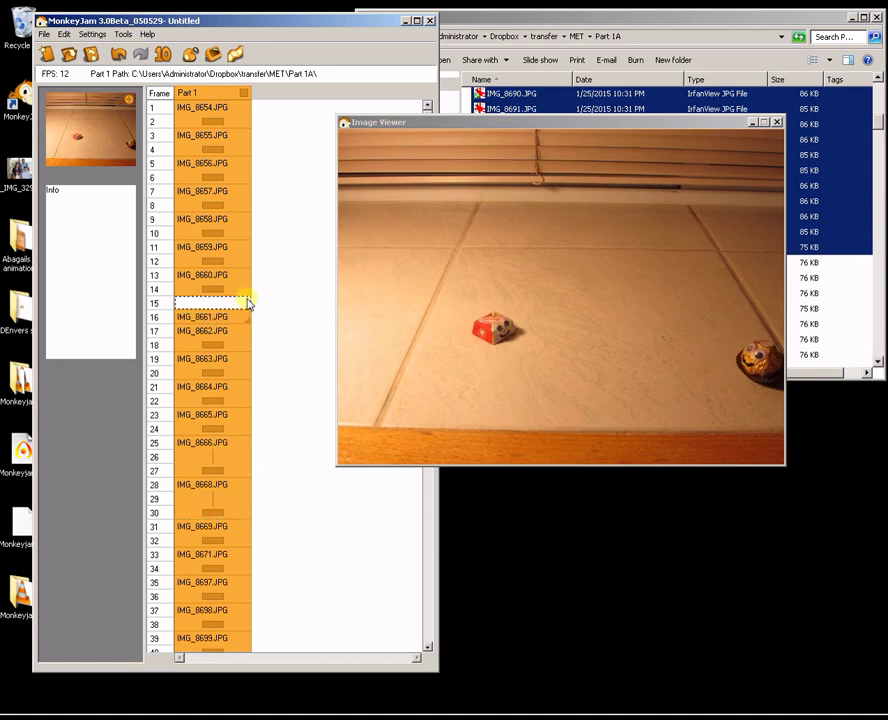
pyautogui.click(202, 360)
pyautogui.moveTo(202, 362); pyautogui.dragTo(220, 304)
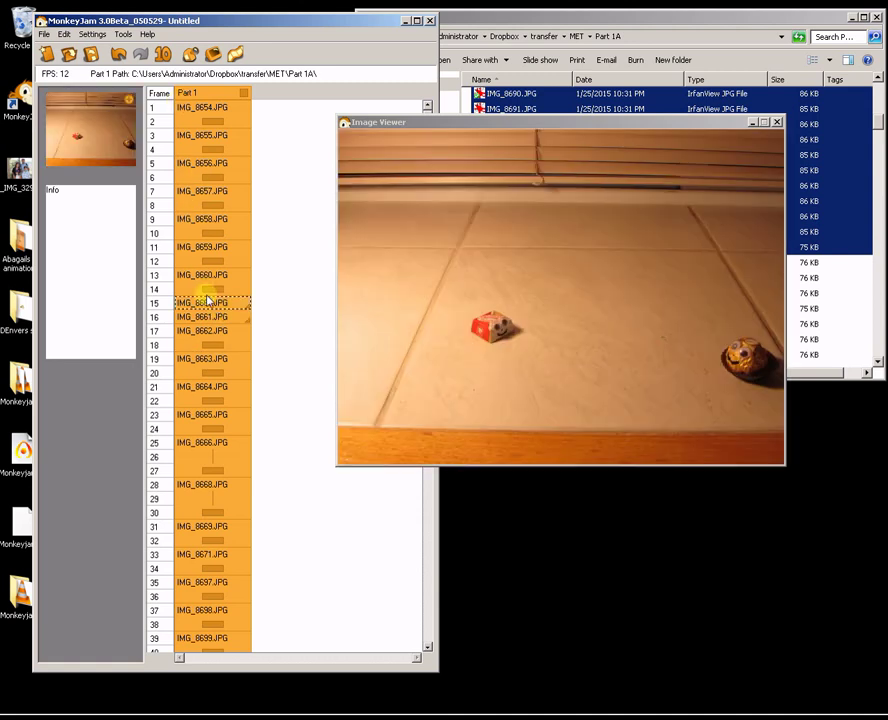
# Insert two blank frames at frame 15 from the frame context menu
pyautogui.rightClick(210, 304)
pyautogui.click(258, 432)
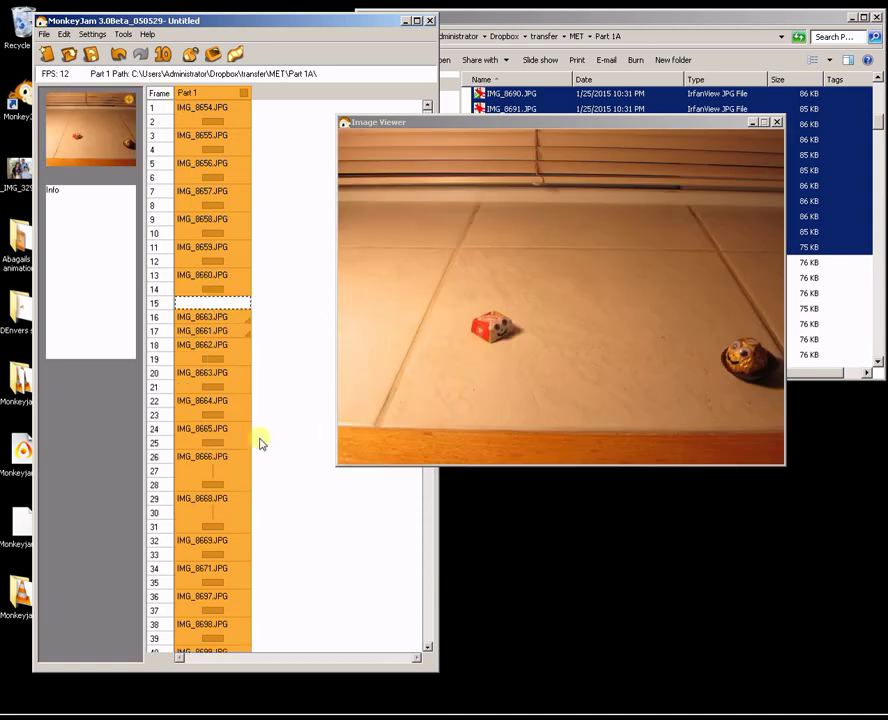
pyautogui.rightClick(210, 314)
pyautogui.click(245, 440)
pyautogui.click(228, 305)
pyautogui.rightClick(228, 307)
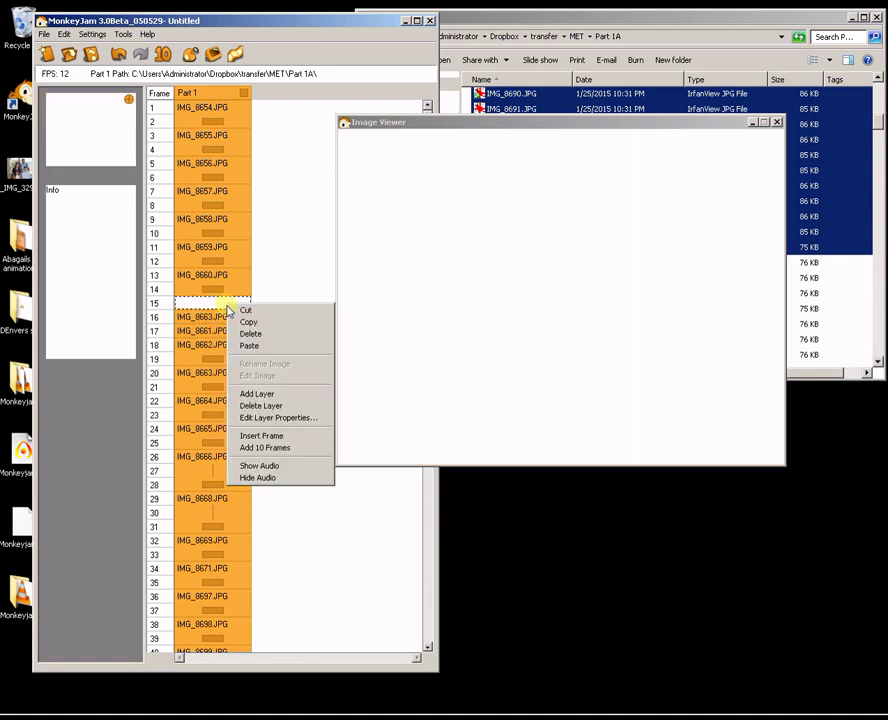
pyautogui.click(272, 436)
# Review blank frames 15–16 and the images now following them
pyautogui.rightClick(222, 310)
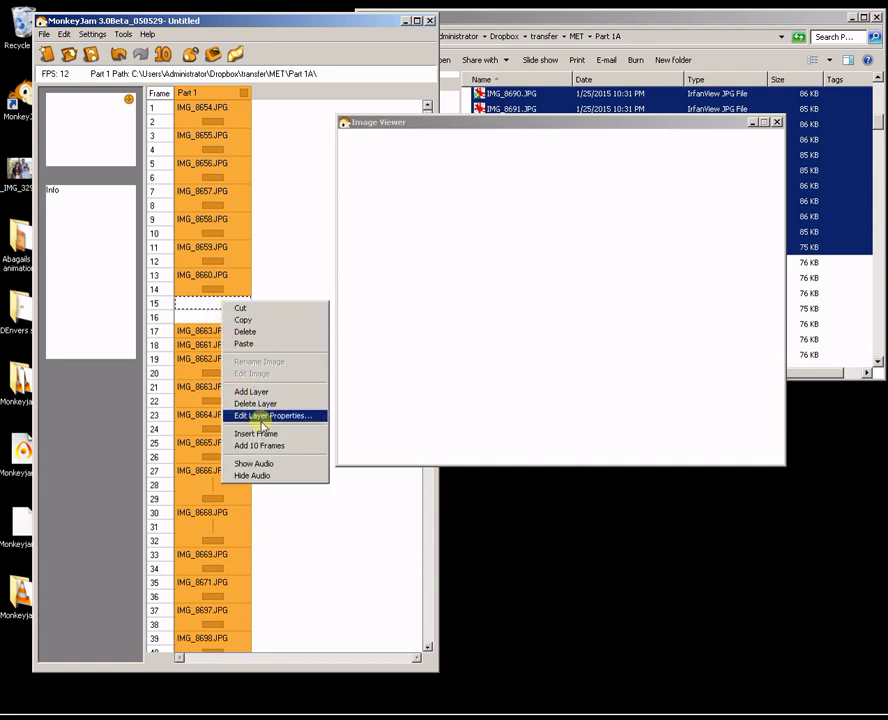
pyautogui.click(263, 452)
pyautogui.rightClick(224, 308)
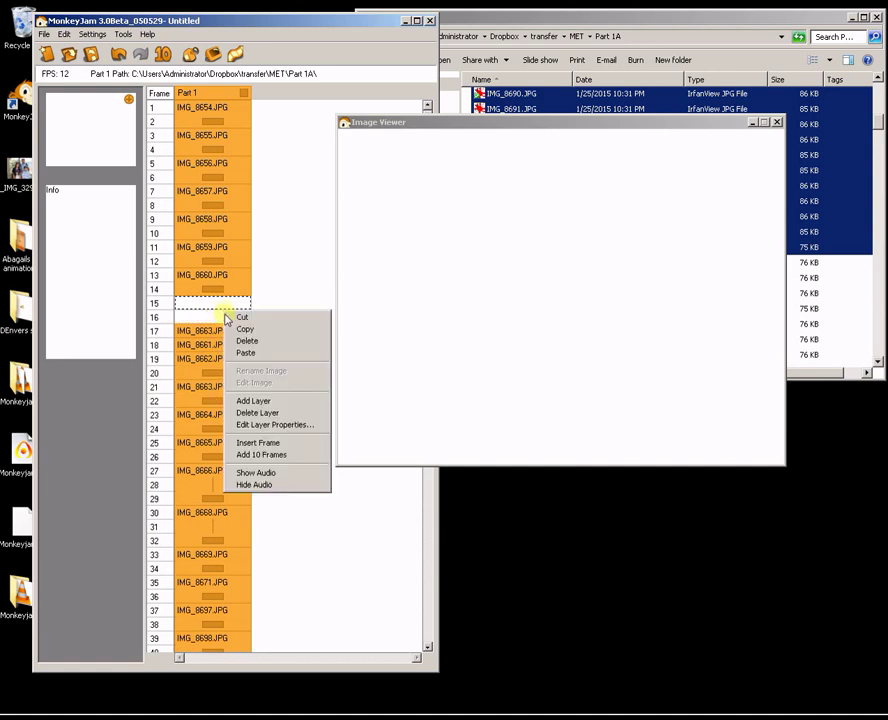
pyautogui.click(212, 318)
pyautogui.rightClick(212, 318)
pyautogui.click(256, 449)
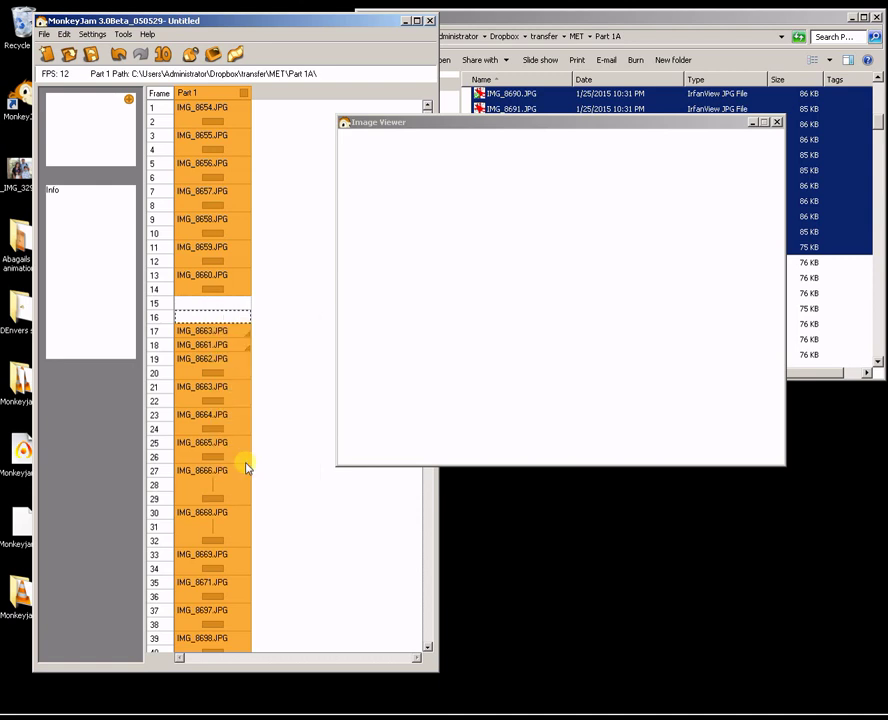
pyautogui.click(204, 343)
pyautogui.click(206, 319)
pyautogui.rightClick(210, 320)
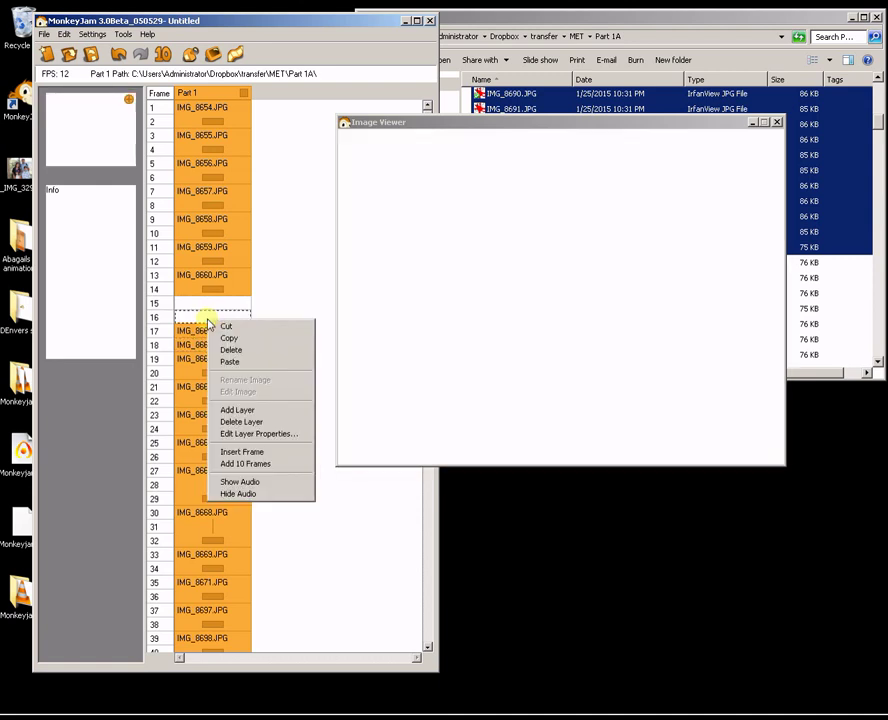
pyautogui.click(248, 465)
pyautogui.click(222, 335)
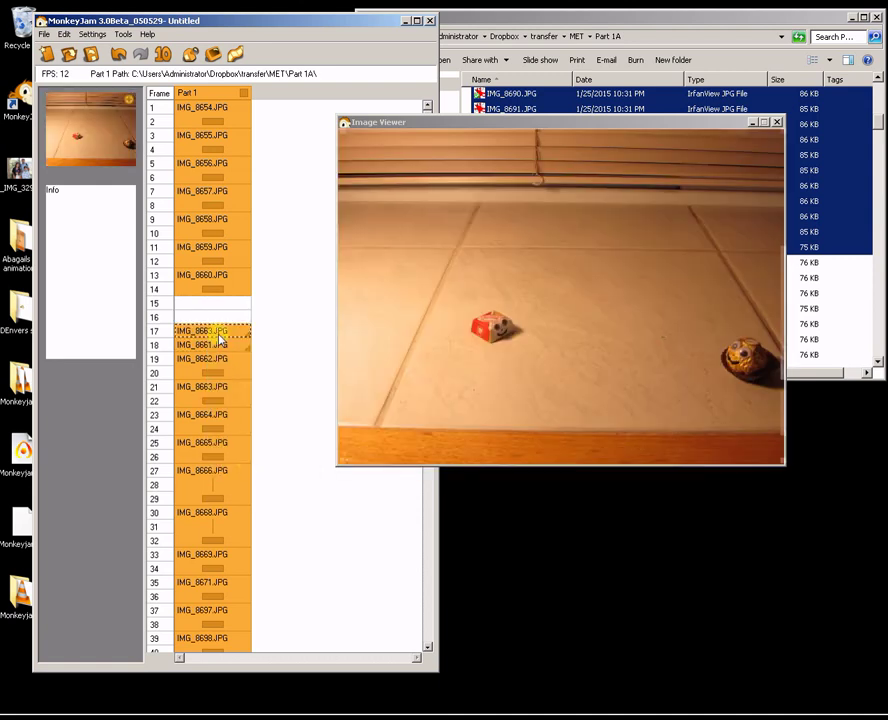
pyautogui.click(222, 322)
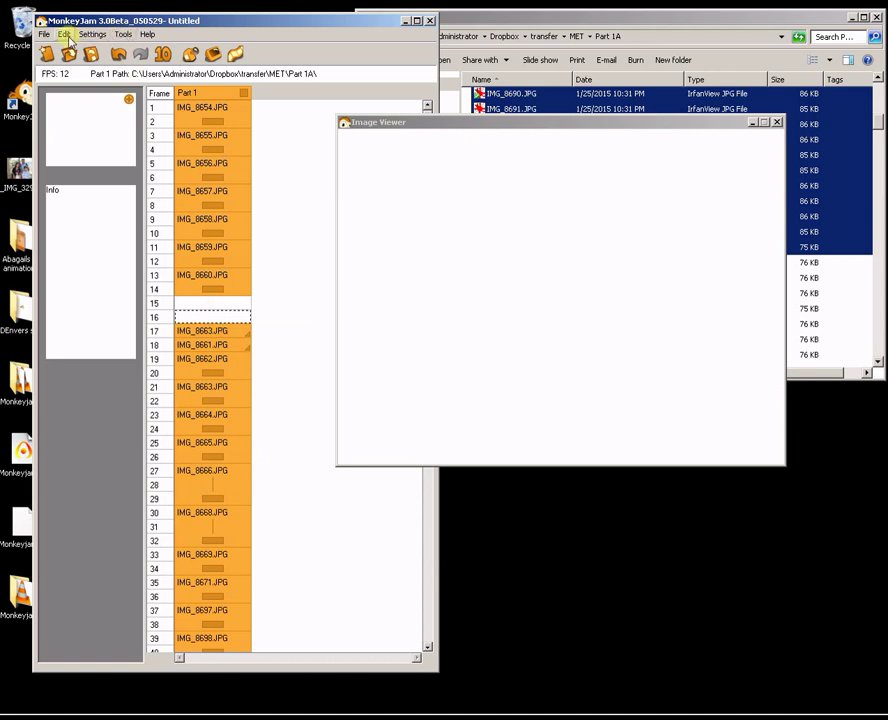
# Add Layer 2 with its default name and Documents image folder
pyautogui.click(64, 34)
pyautogui.moveTo(83, 38)
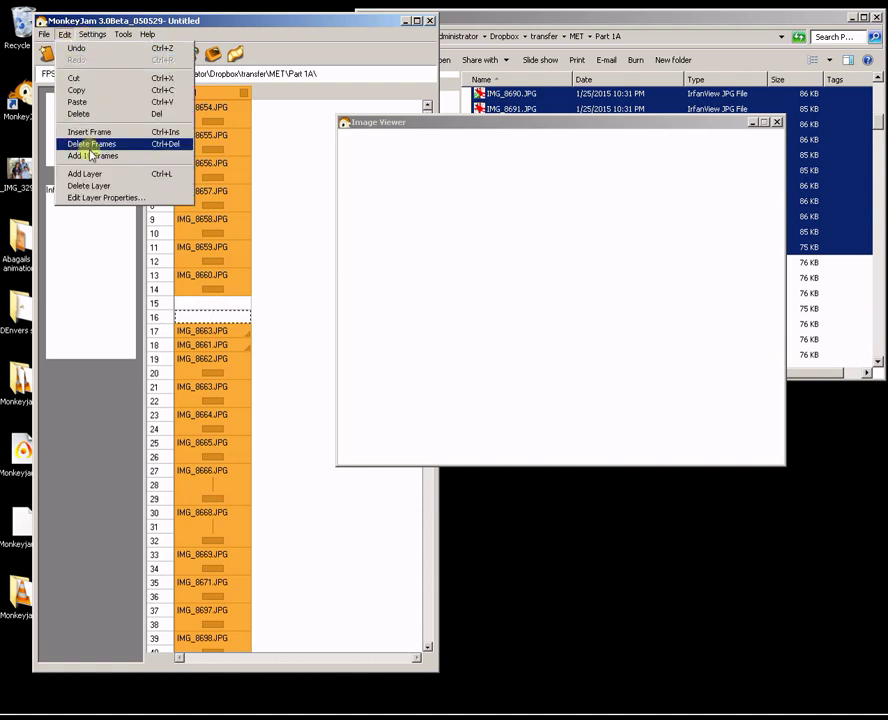
pyautogui.click(94, 173)
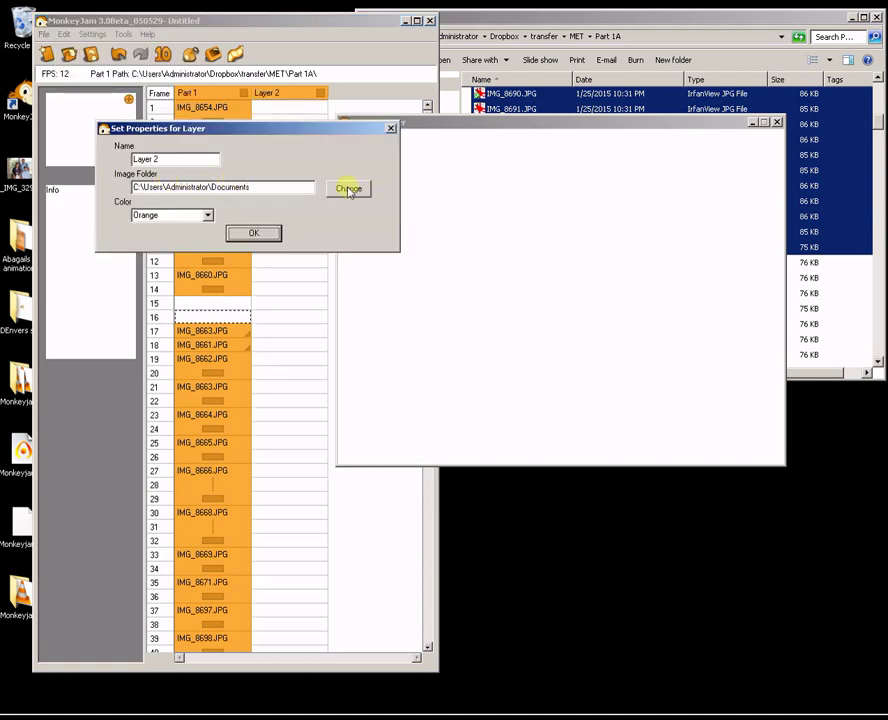
pyautogui.click(241, 187)
pyautogui.click(254, 232)
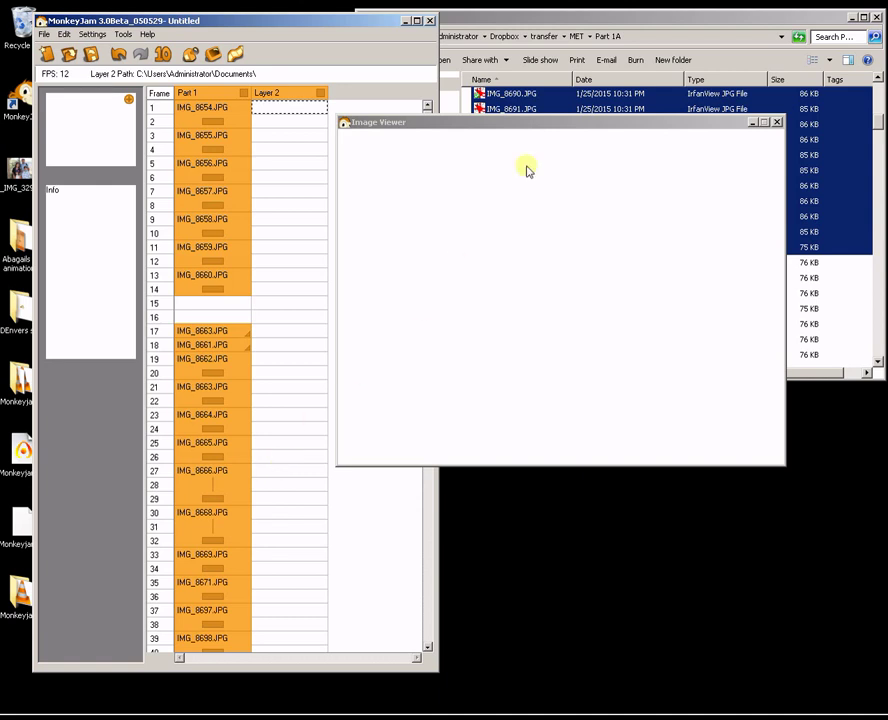
pyautogui.click(592, 30)
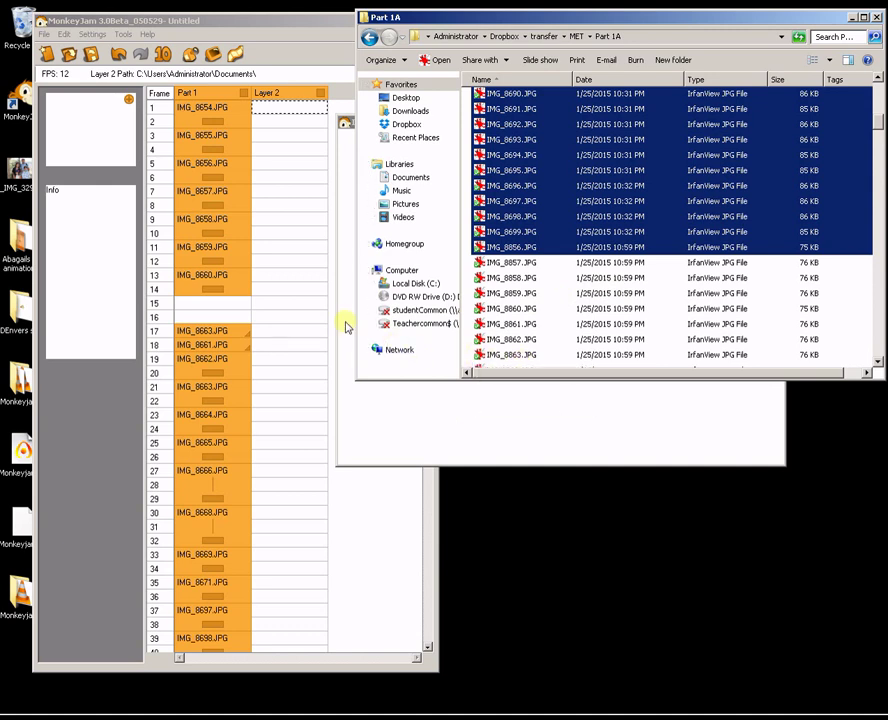
# Save the project into the MET folder under the name video demo.xps
pyautogui.click(40, 34)
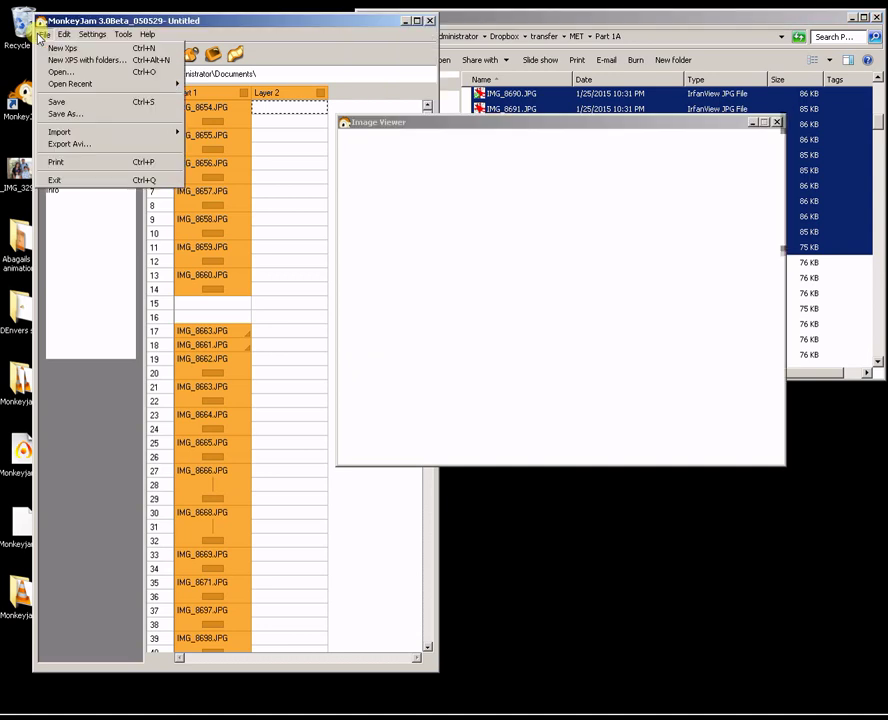
pyautogui.click(72, 115)
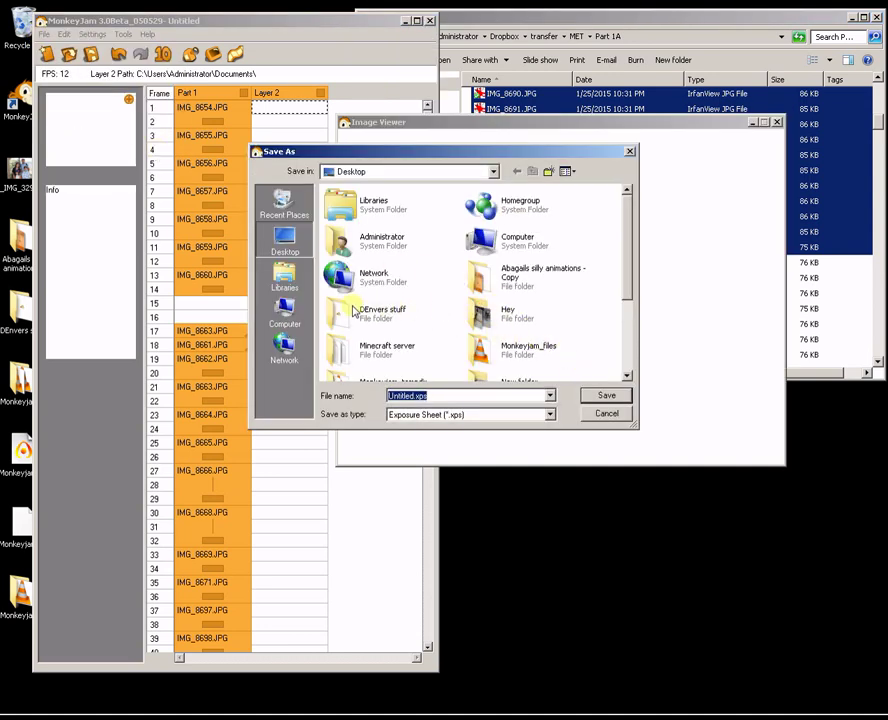
pyautogui.click(385, 287)
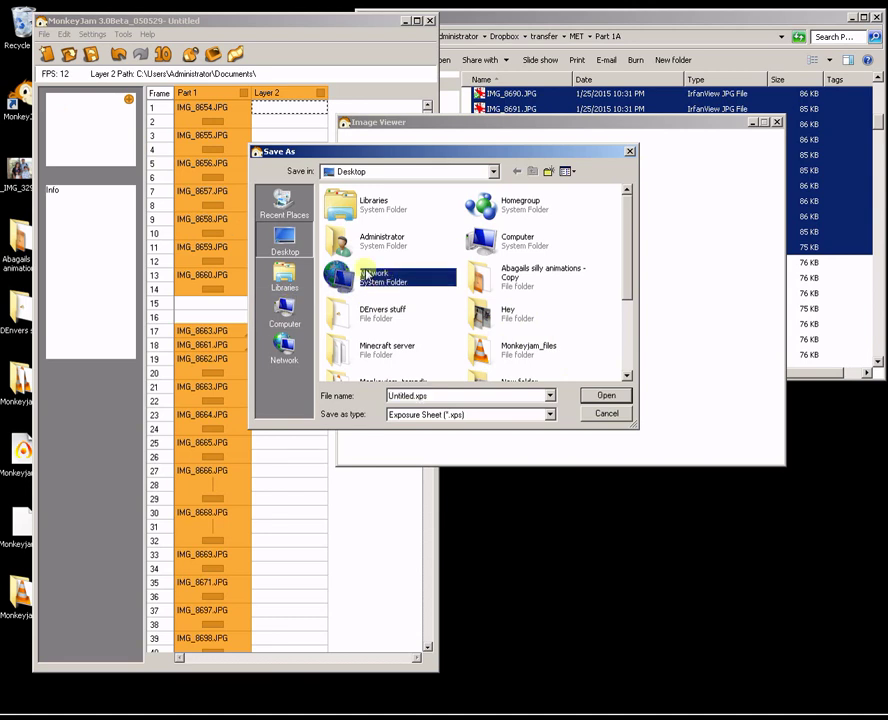
pyautogui.scroll(-2, 444, 274)
pyautogui.doubleClick(501, 320)
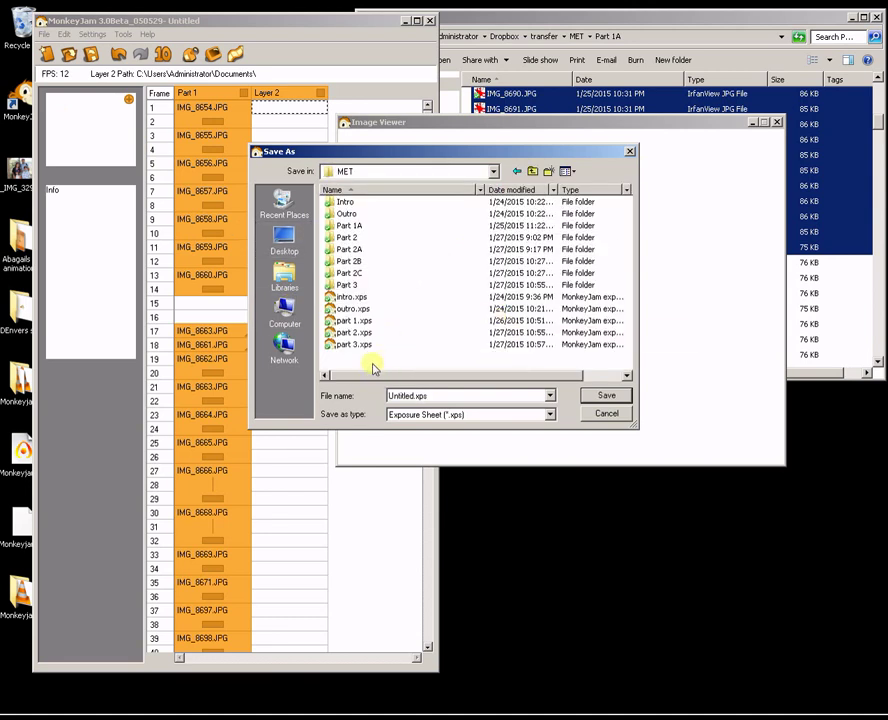
pyautogui.doubleClick(406, 395)
pyautogui.click(410, 395)
pyautogui.moveTo(412, 395); pyautogui.dragTo(389, 397)
pyautogui.press('BackSpace')
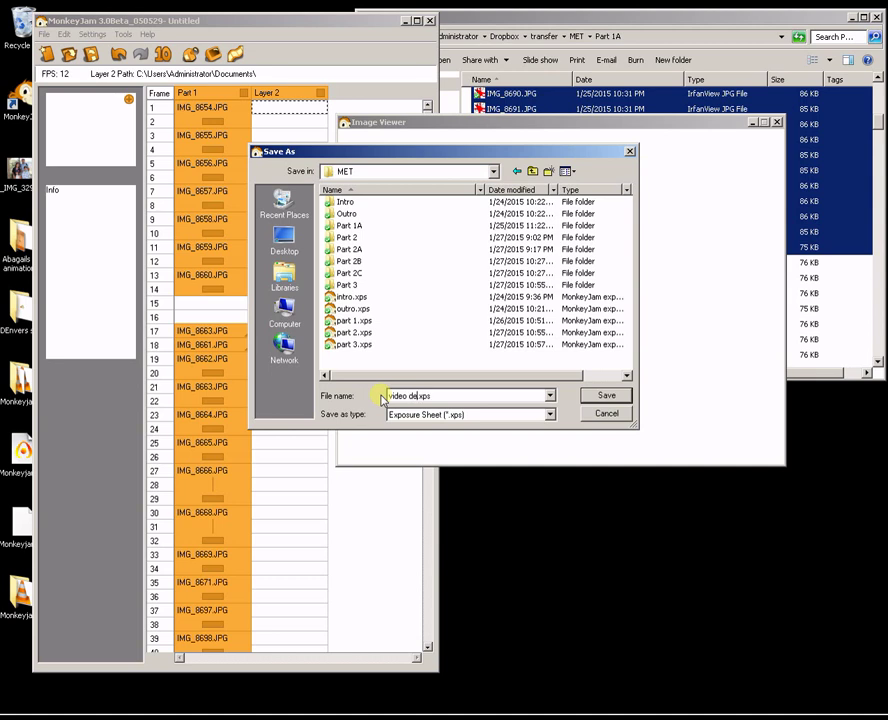
pyautogui.press('Return')
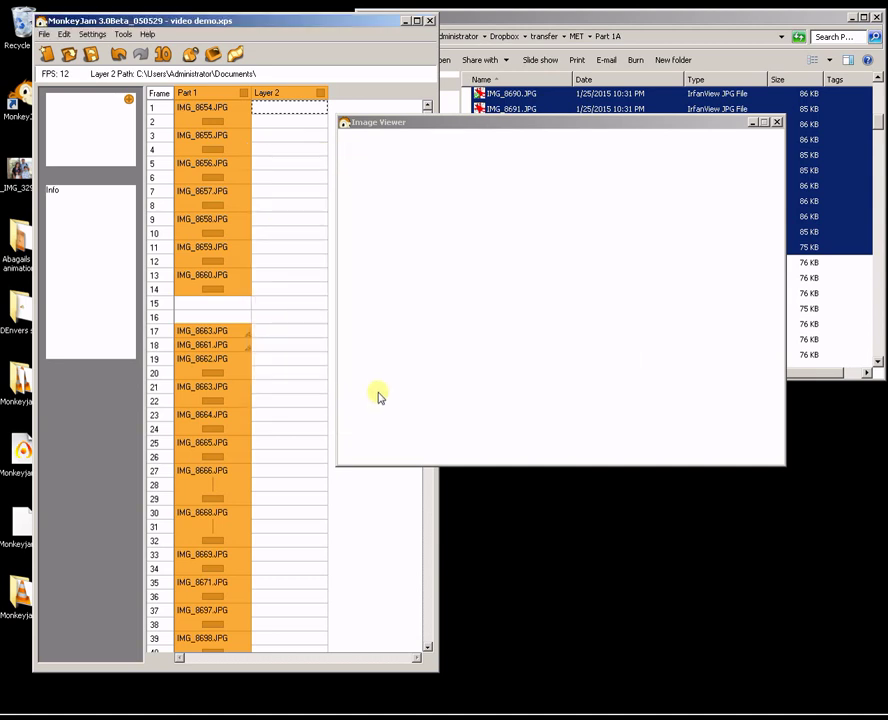
pyautogui.click(405, 25)
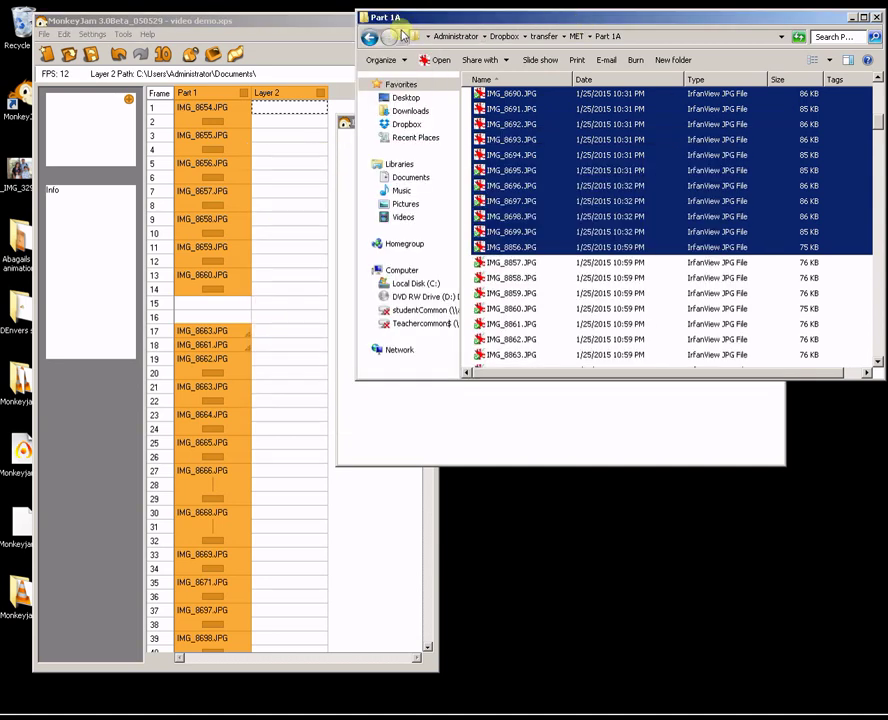
# Select video demo.xps in the MET folder and close MonkeyJam
pyautogui.click(370, 37)
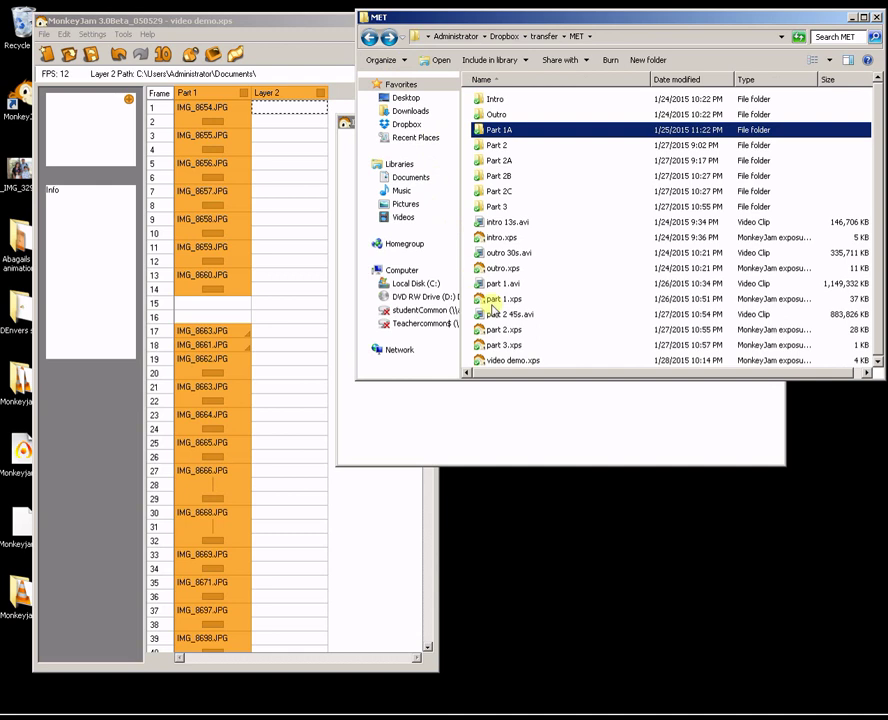
pyautogui.click(514, 362)
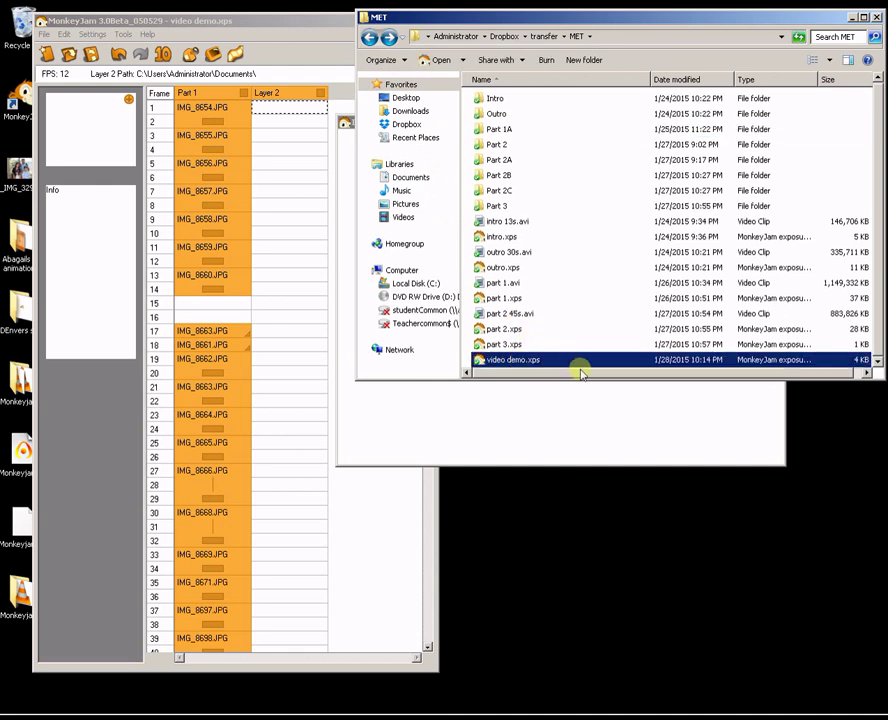
pyautogui.click(230, 18)
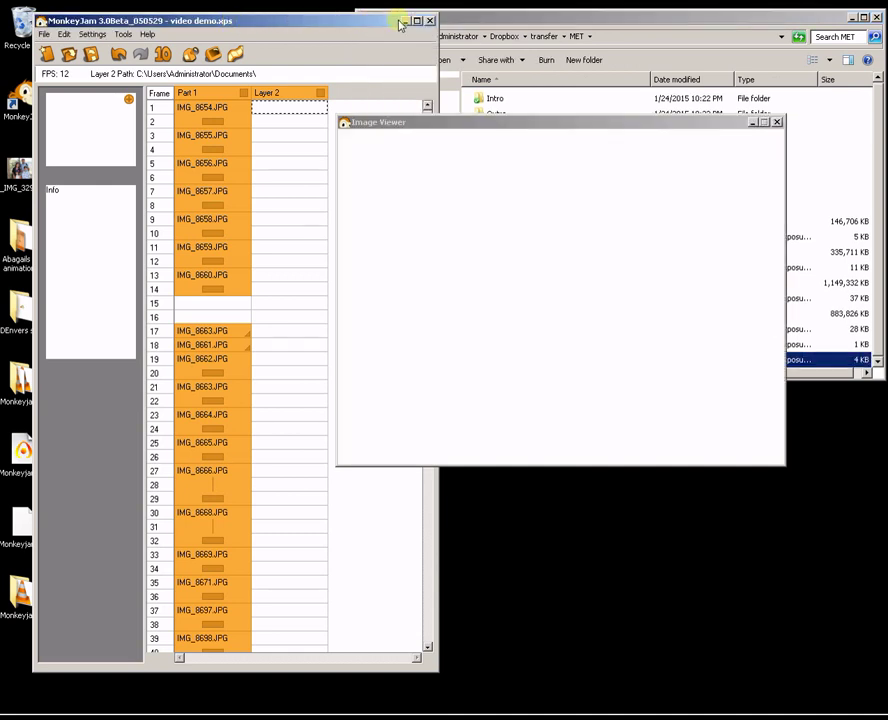
pyautogui.click(429, 20)
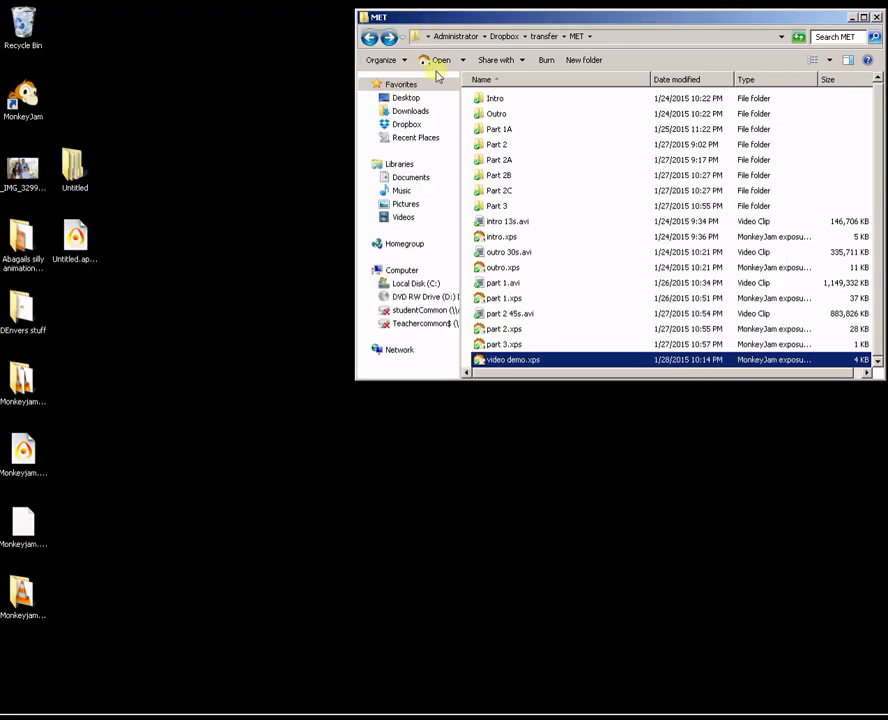
# Relaunch MonkeyJam from video demo.xps and move its window to the top left
pyautogui.doubleClick(515, 360)
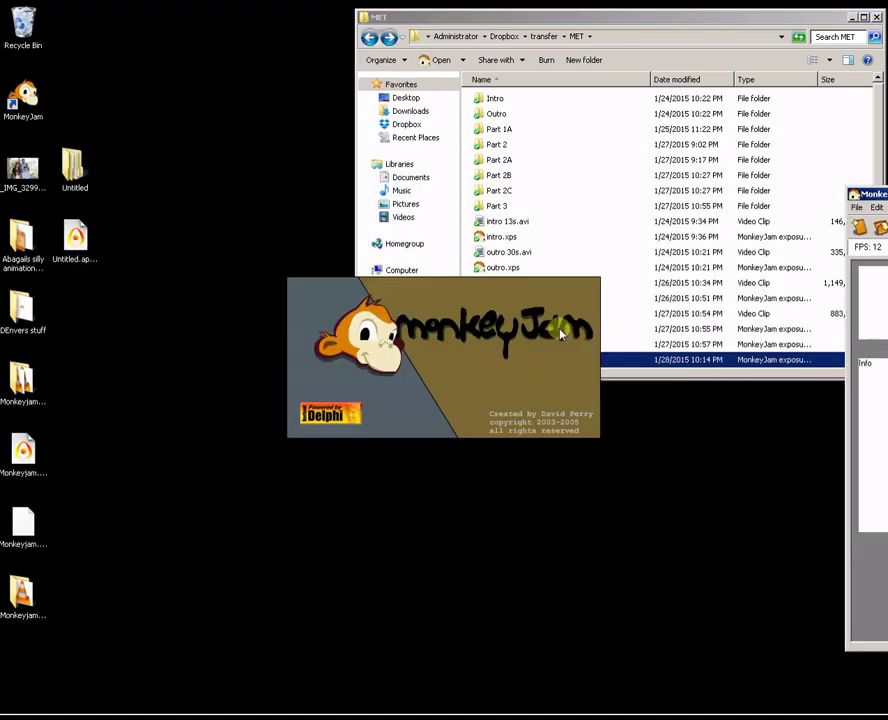
pyautogui.moveTo(872, 193); pyautogui.dragTo(177, 26)
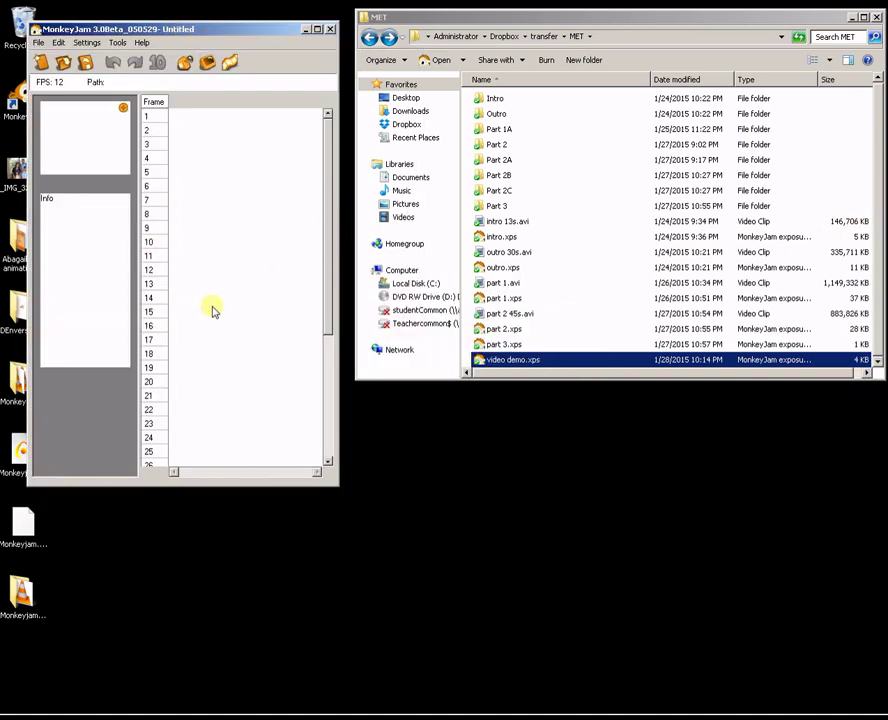
pyautogui.click(331, 29)
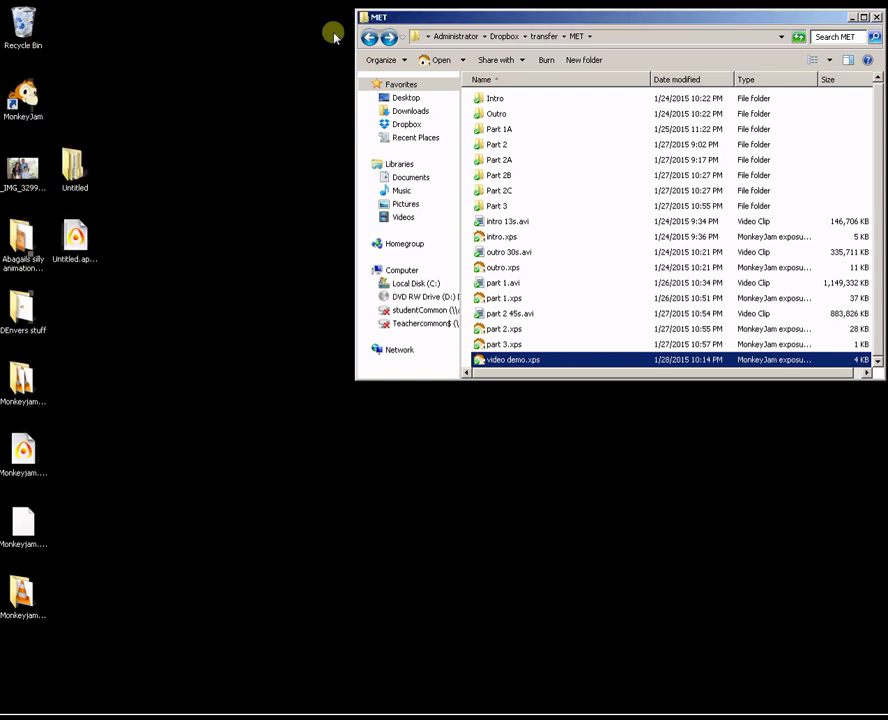
pyautogui.doubleClick(520, 361)
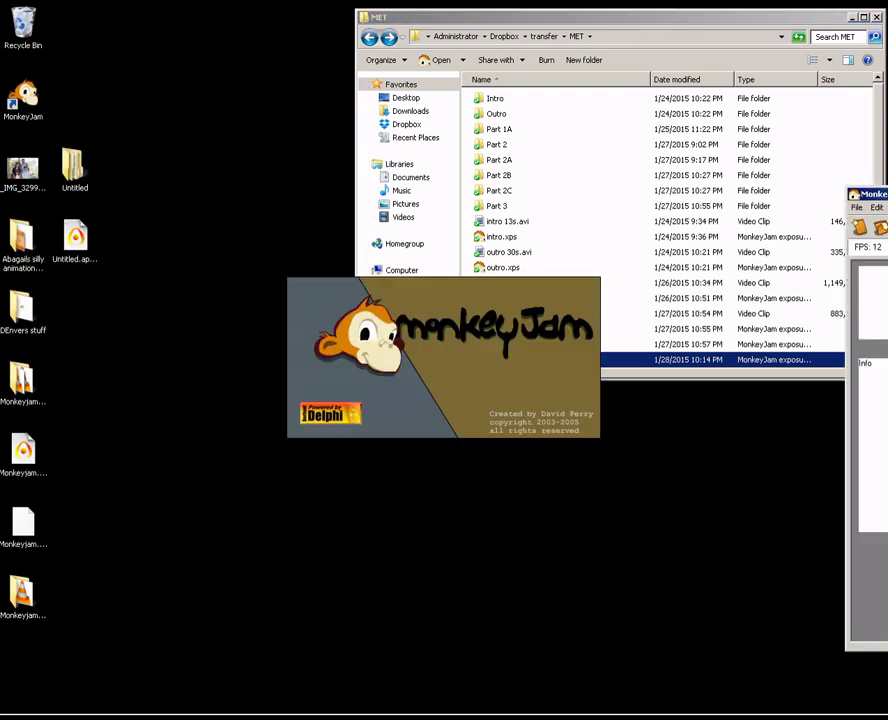
pyautogui.moveTo(875, 195); pyautogui.dragTo(108, 23)
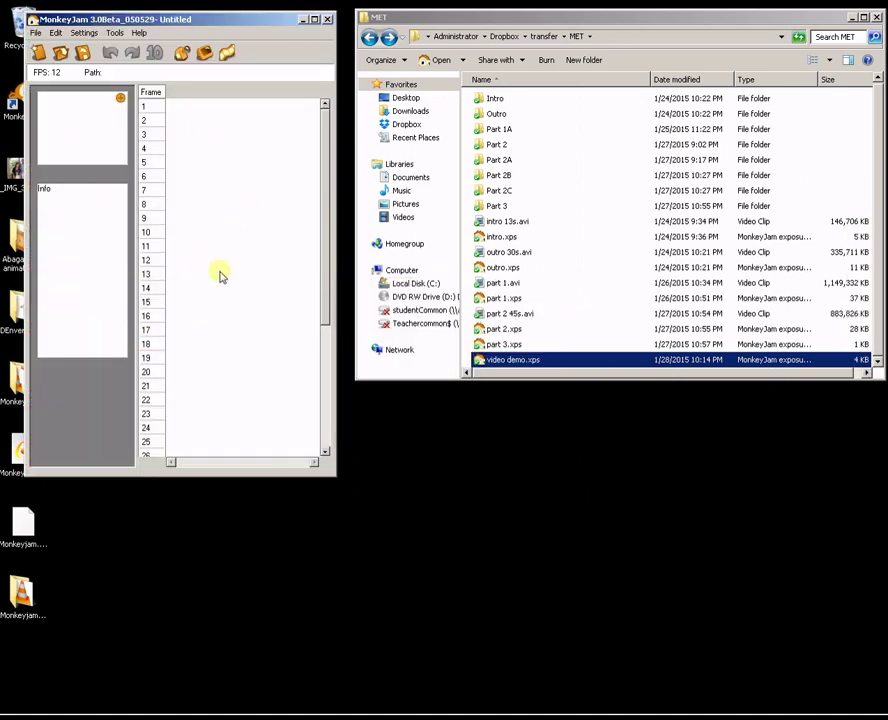
pyautogui.click(35, 32)
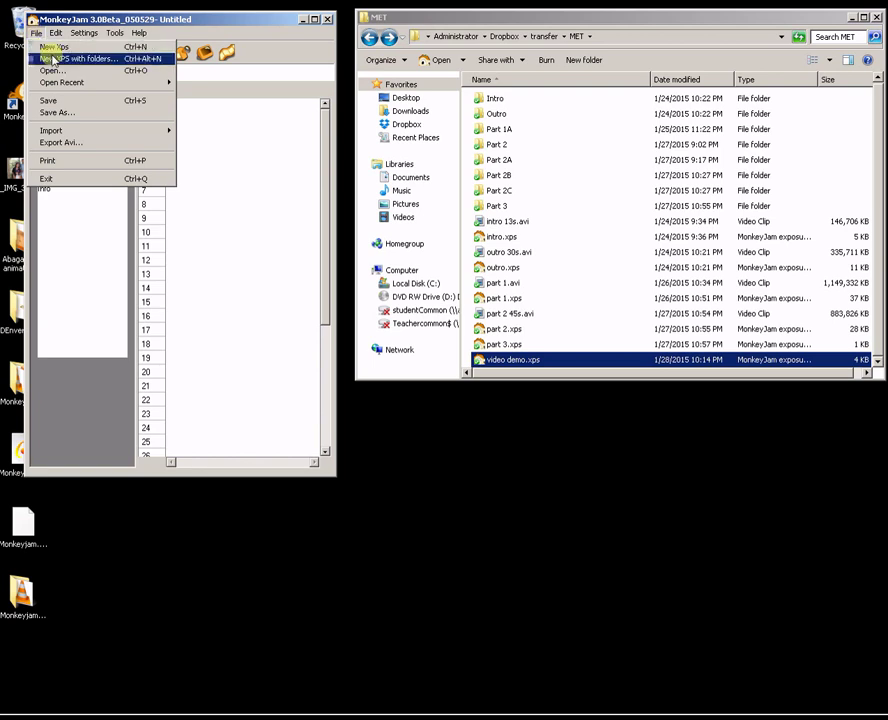
# Open video demo.xps through the Desktop MET shortcut
pyautogui.click(83, 72)
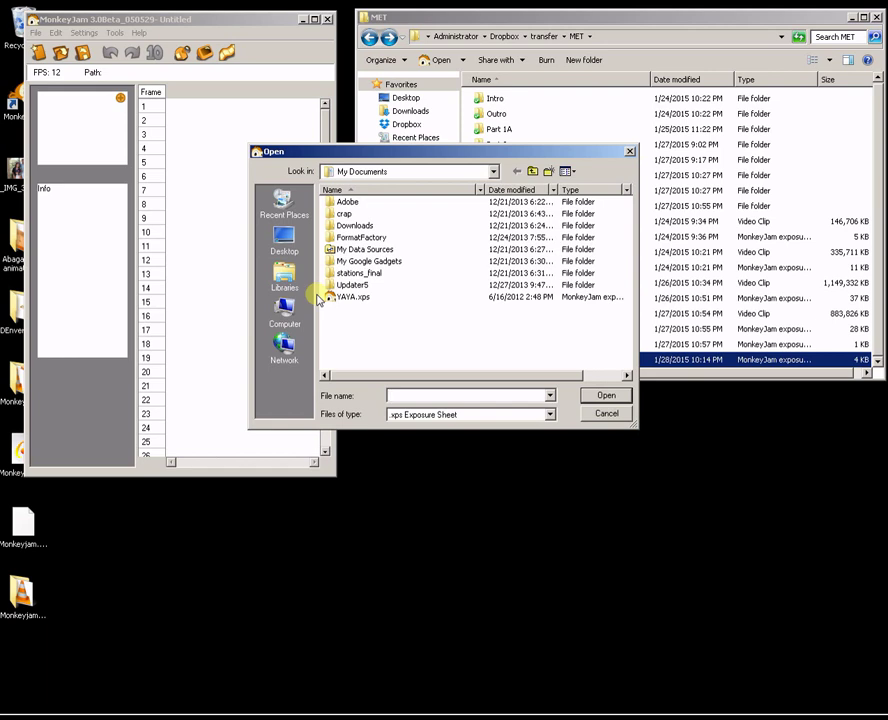
pyautogui.click(284, 240)
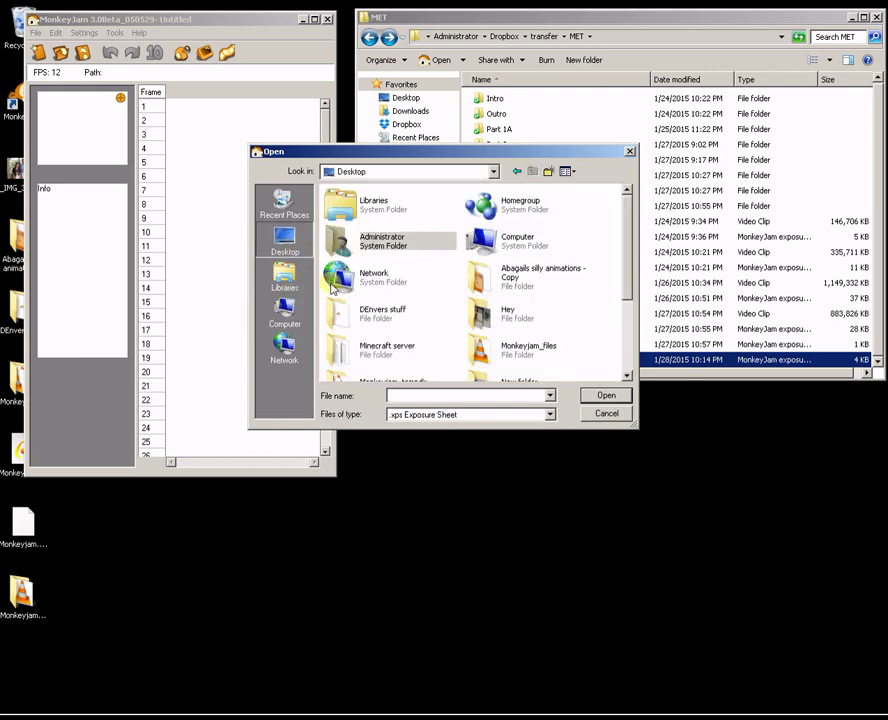
pyautogui.click(355, 312)
pyautogui.scroll(-3, 353, 300)
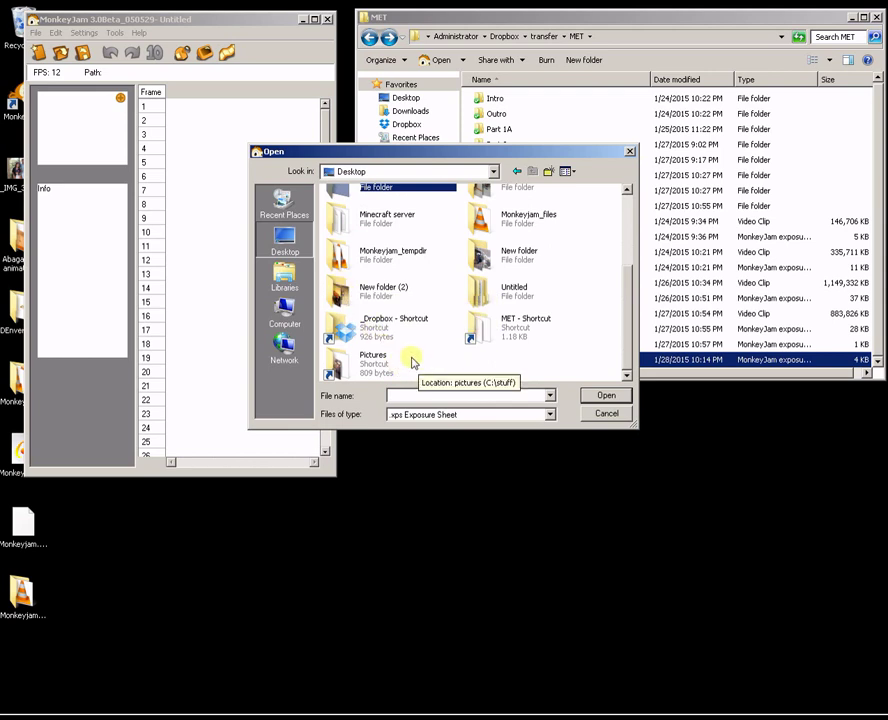
pyautogui.doubleClick(493, 336)
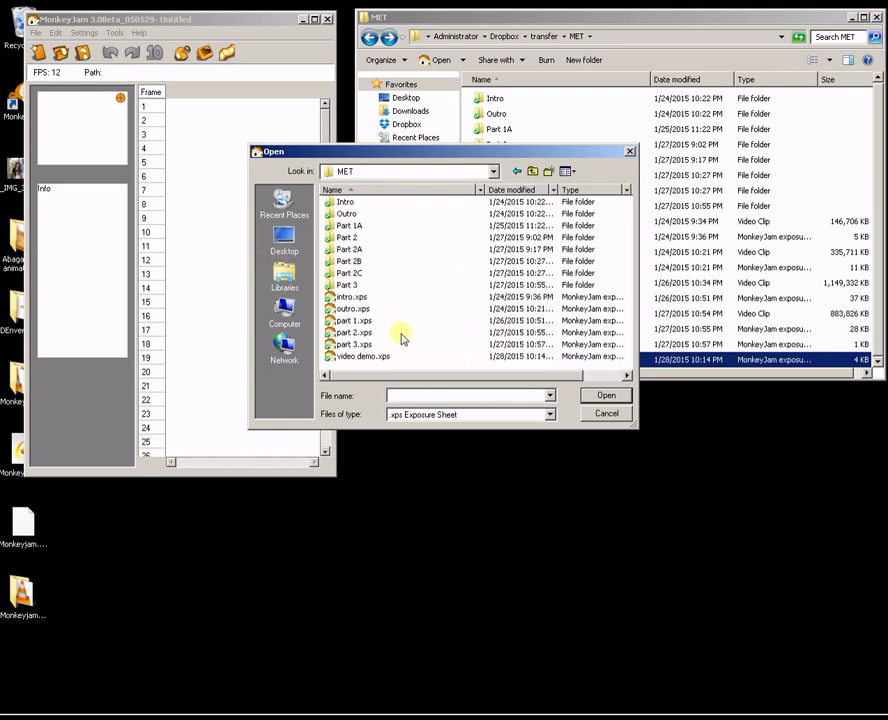
pyautogui.doubleClick(368, 357)
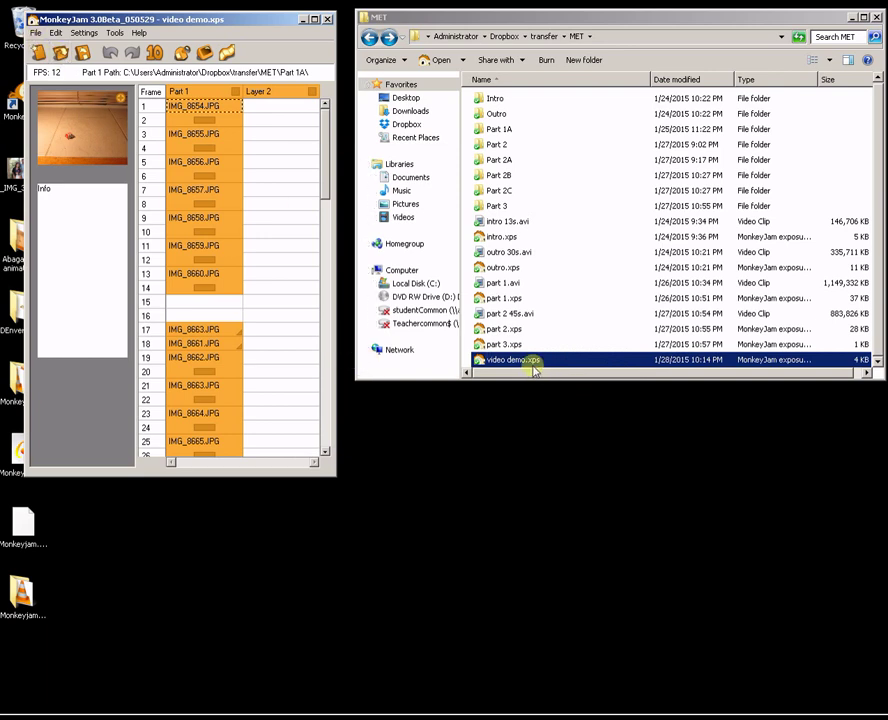
# Bring up File > Open again and cancel it without loading anything
pyautogui.click(36, 33)
pyautogui.click(52, 70)
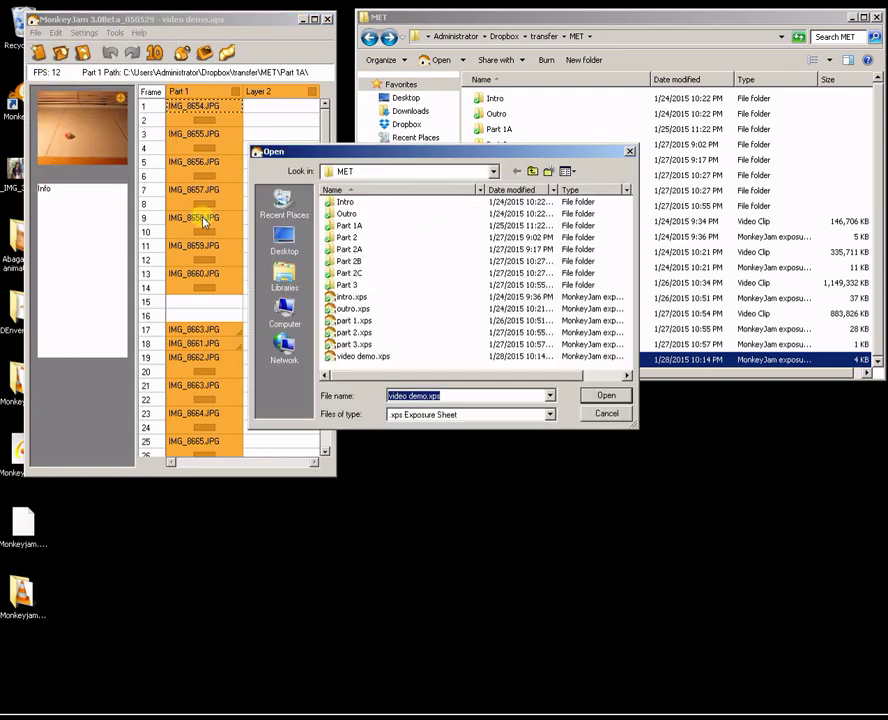
pyautogui.click(610, 413)
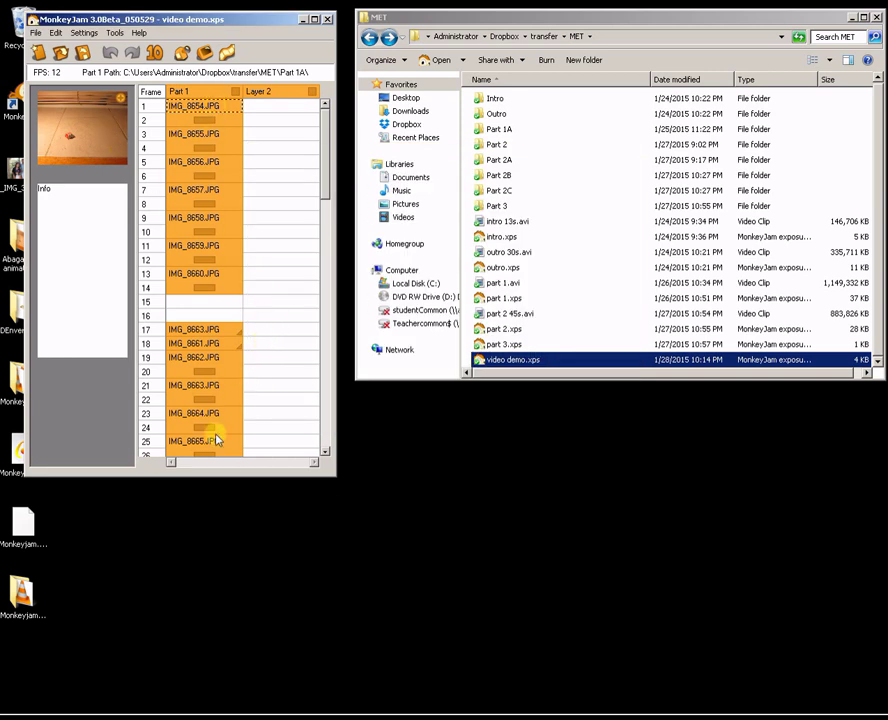
pyautogui.click(226, 55)
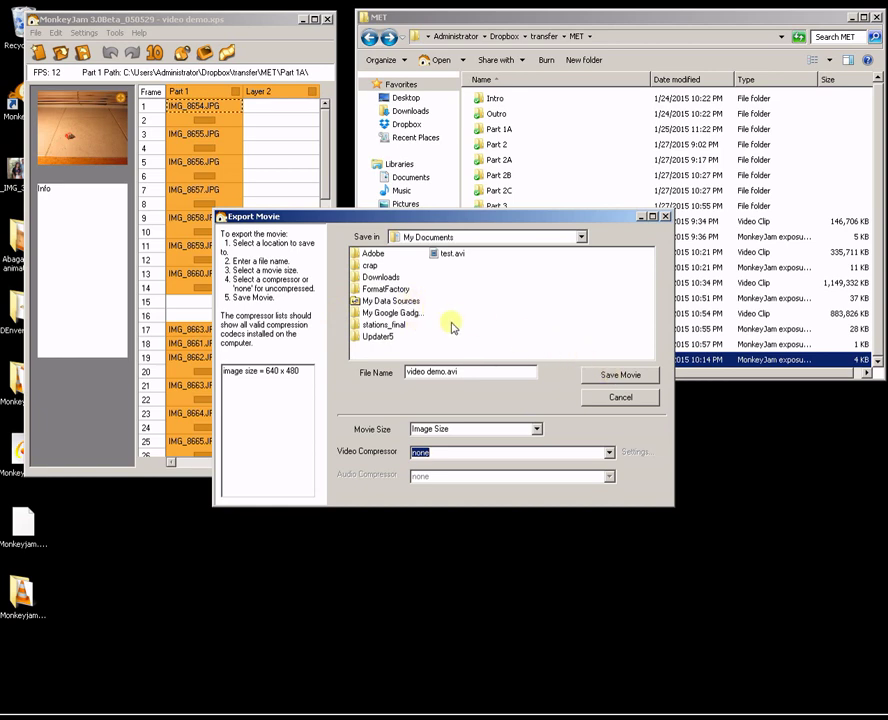
# Export video demo.avi to My Documents at Image Size with no compression
pyautogui.click(580, 238)
pyautogui.scroll(2, 470, 305)
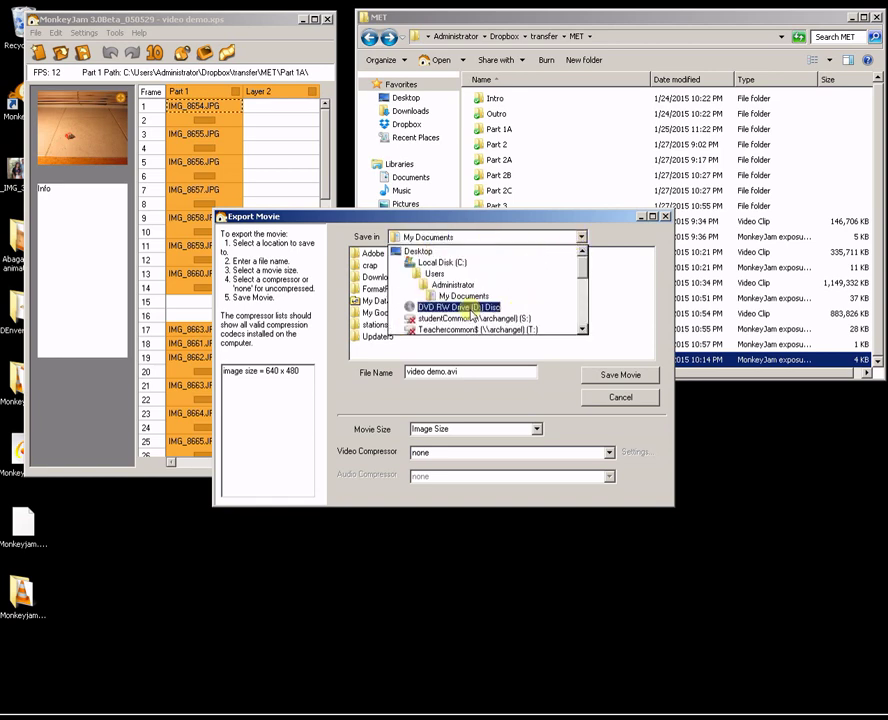
pyautogui.scroll(-4, 495, 318)
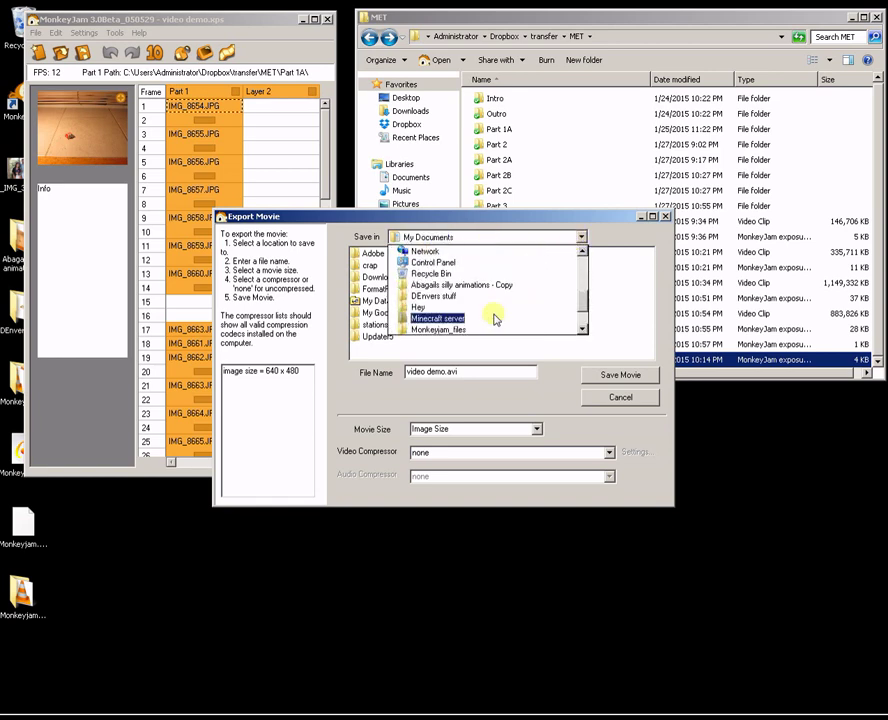
pyautogui.scroll(4, 495, 318)
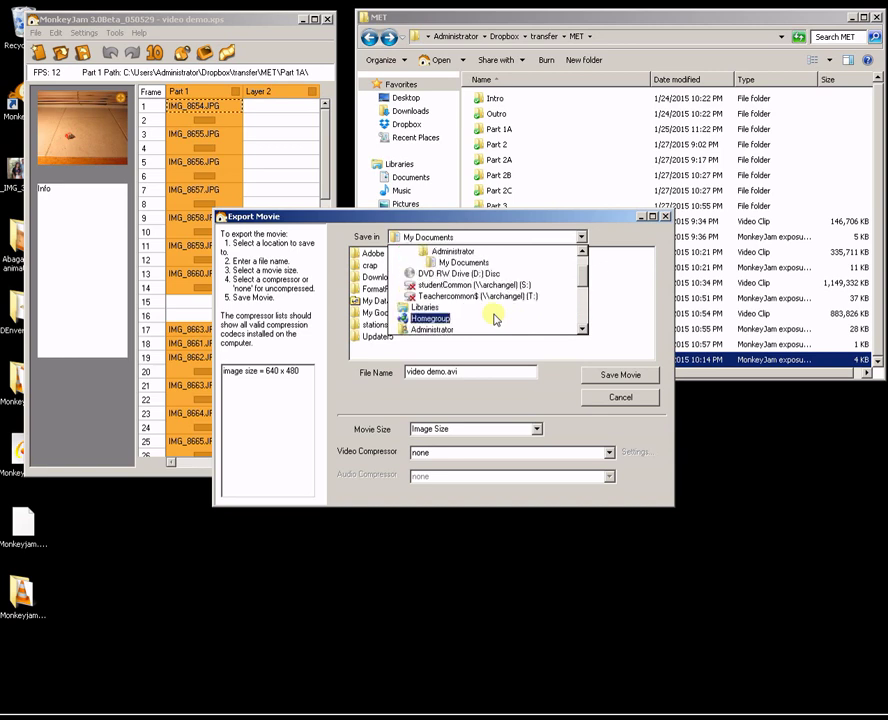
pyautogui.scroll(-4, 495, 318)
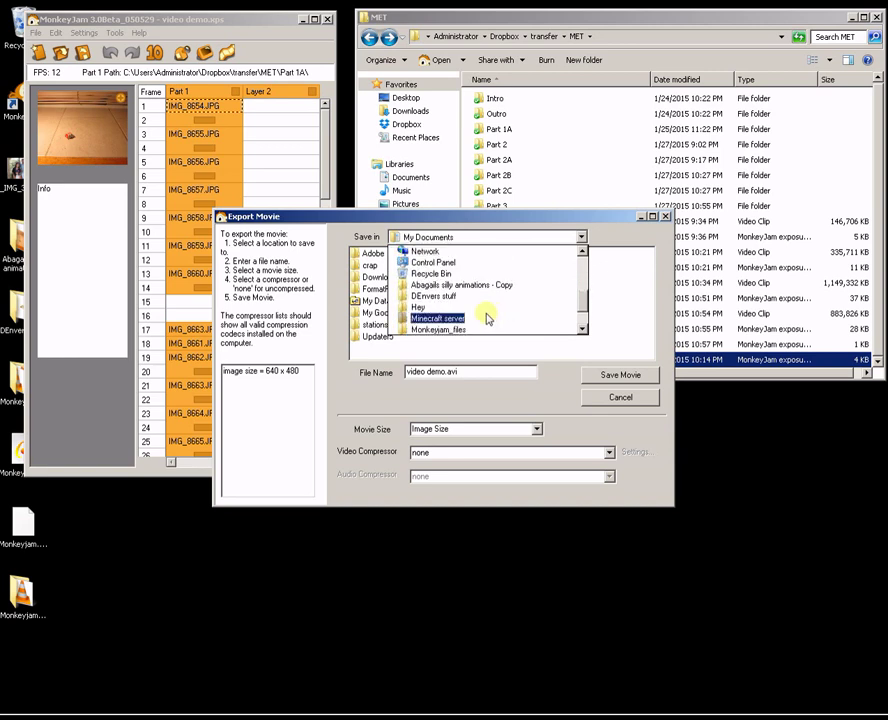
pyautogui.scroll(2, 487, 318)
pyautogui.scroll(-1, 487, 318)
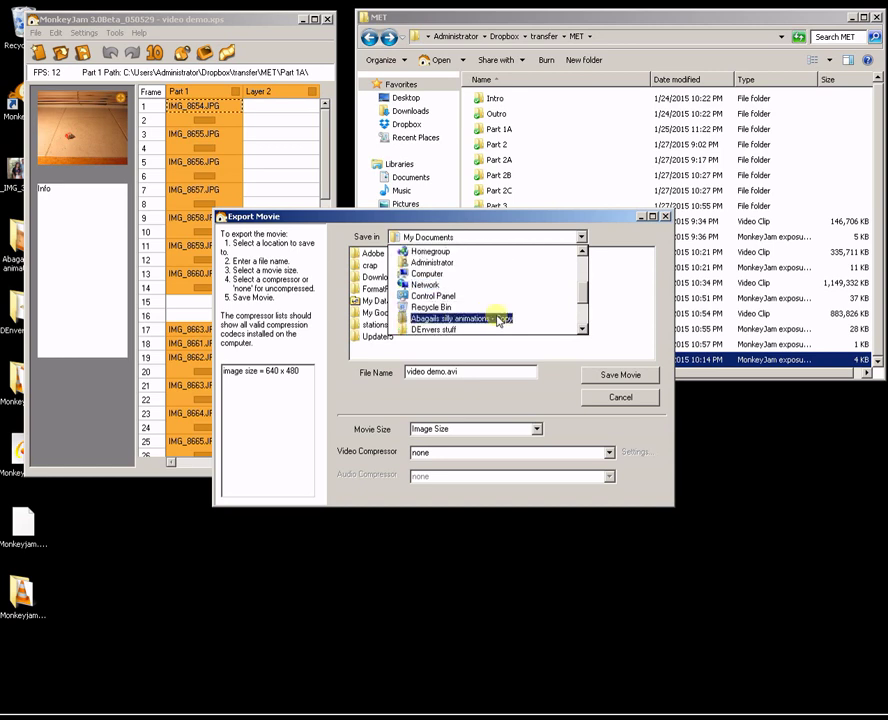
pyautogui.click(606, 386)
pyautogui.click(620, 375)
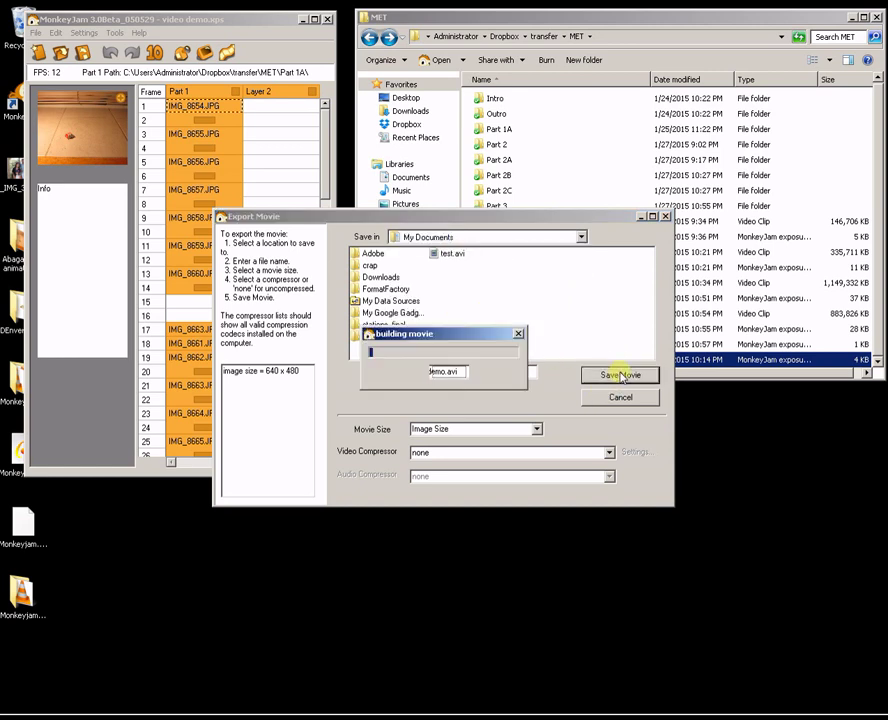